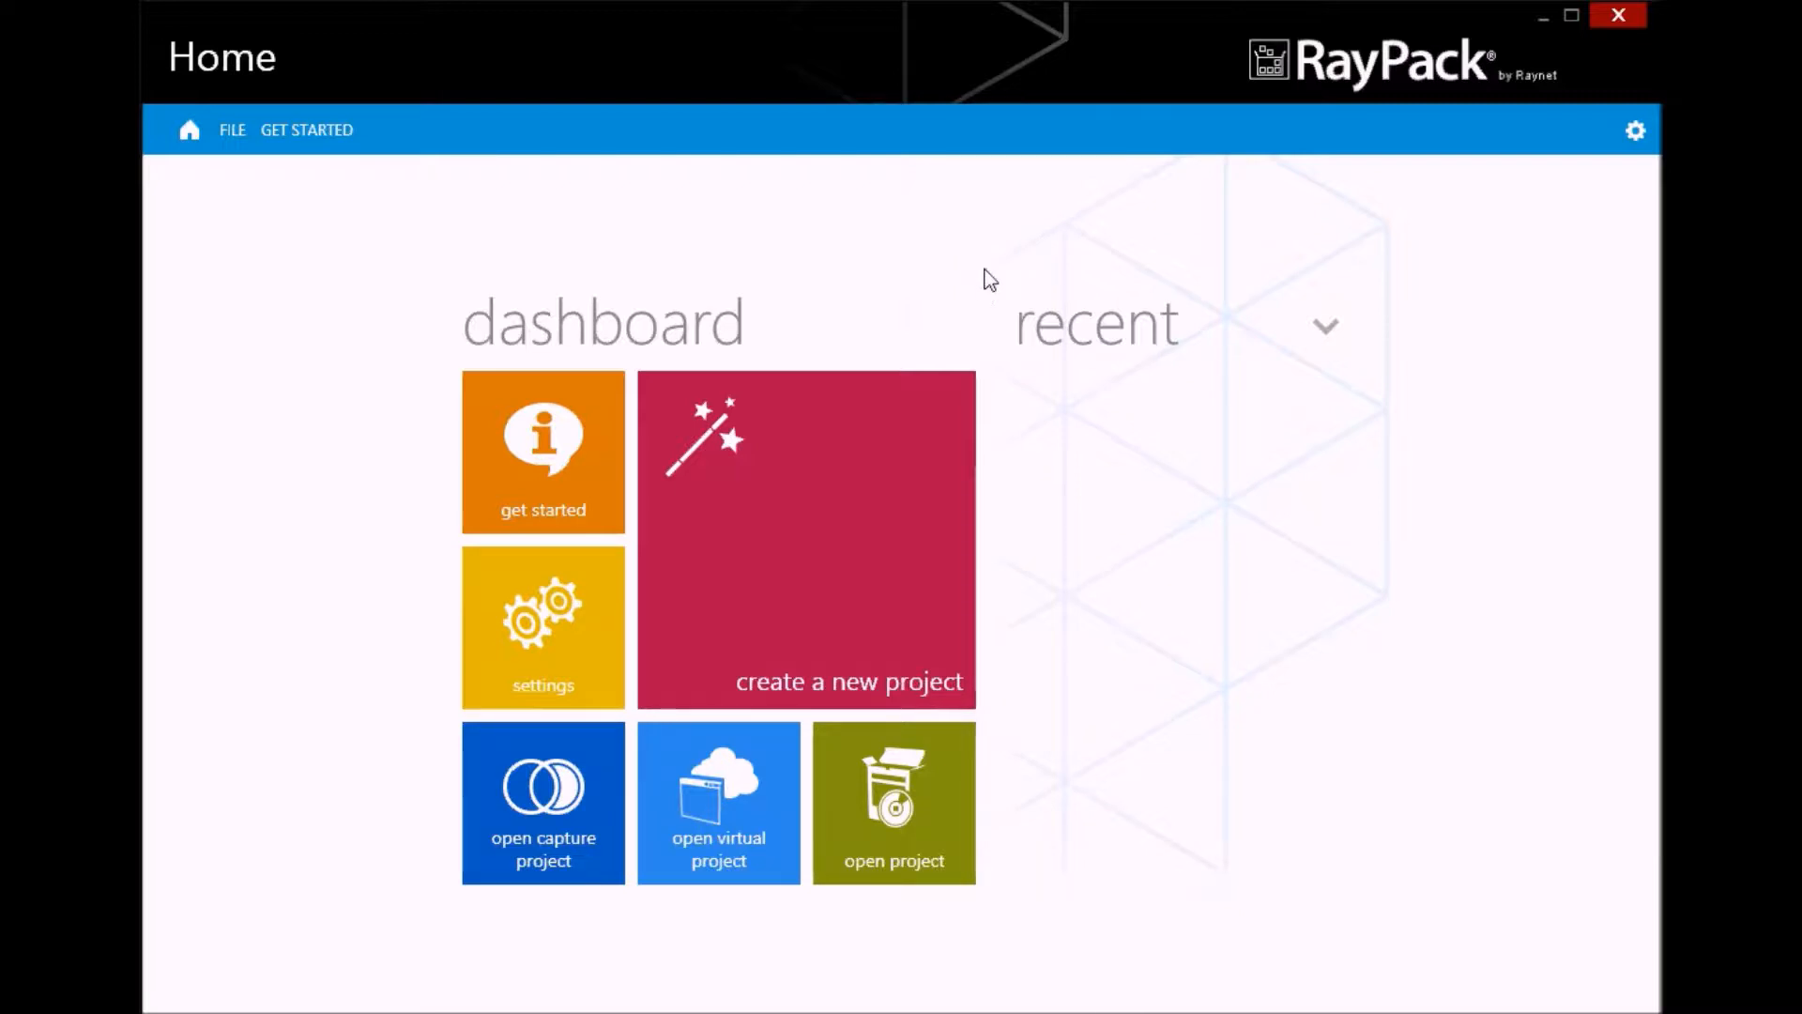
Create a new transform from installation tailoring with SetupMadCapFlare.msi from D:\Share\Packages as the target MSI
click(800, 566)
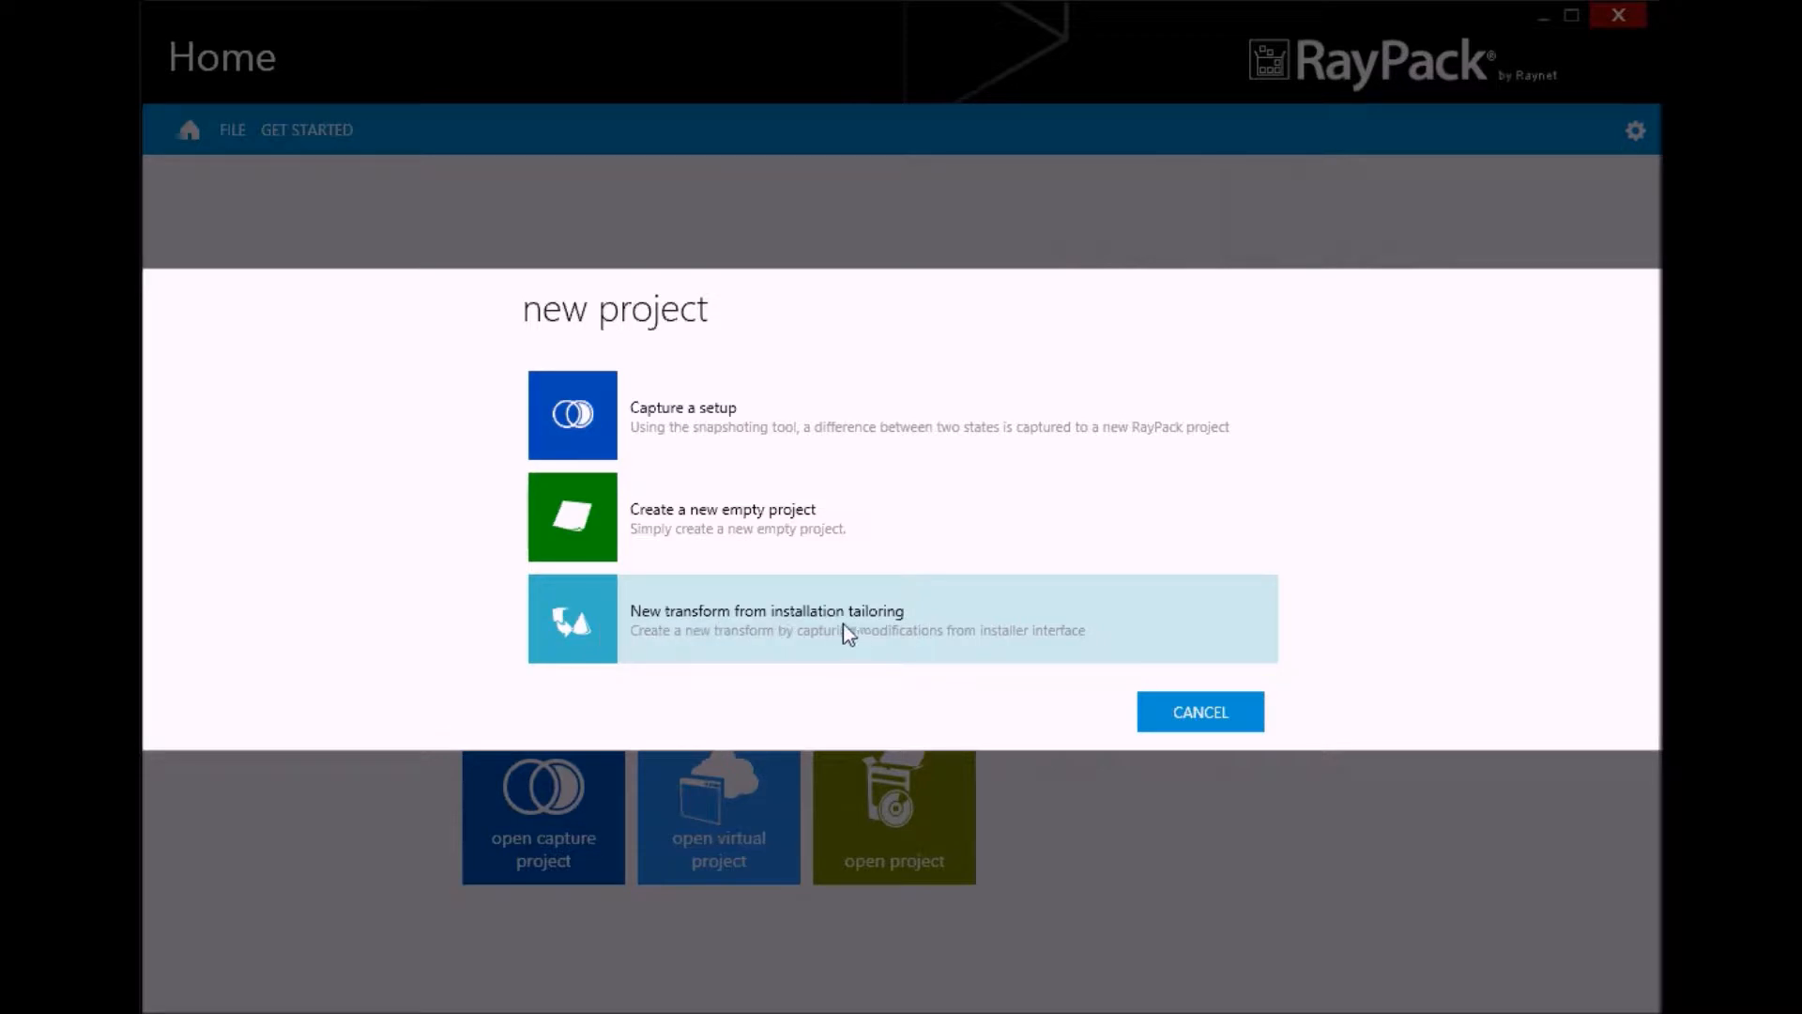
click(728, 622)
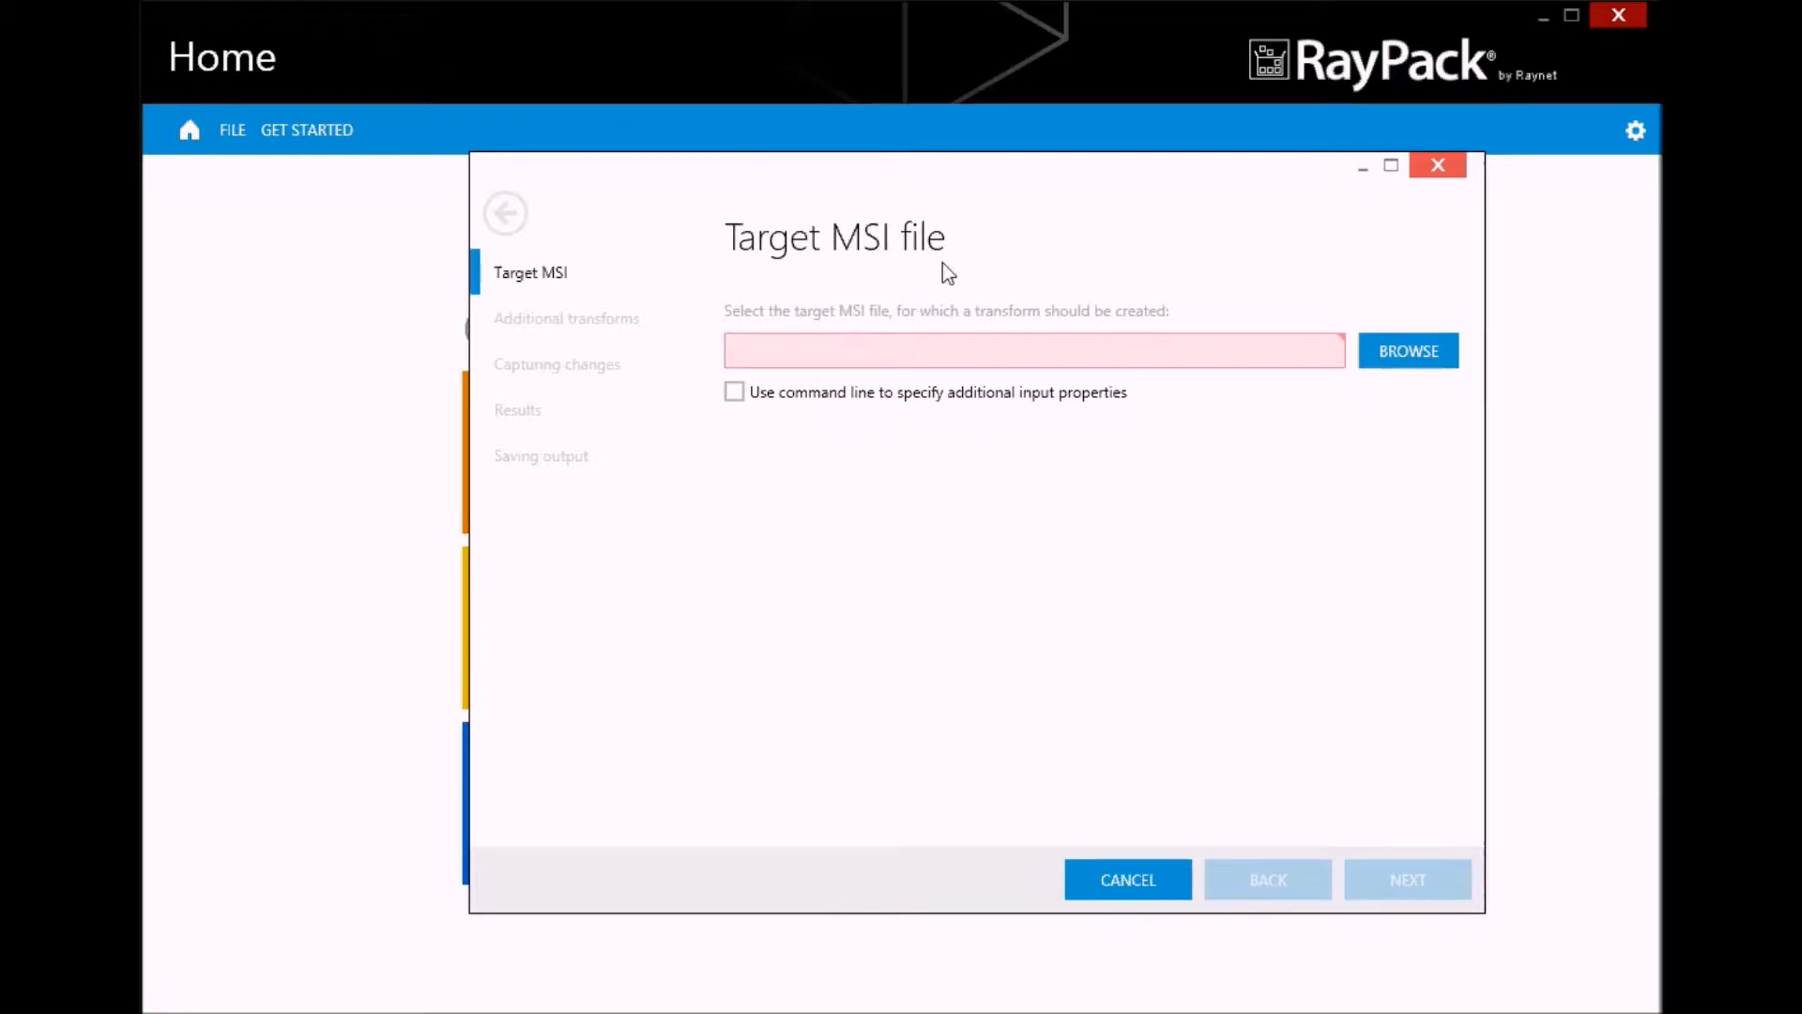
click(1406, 362)
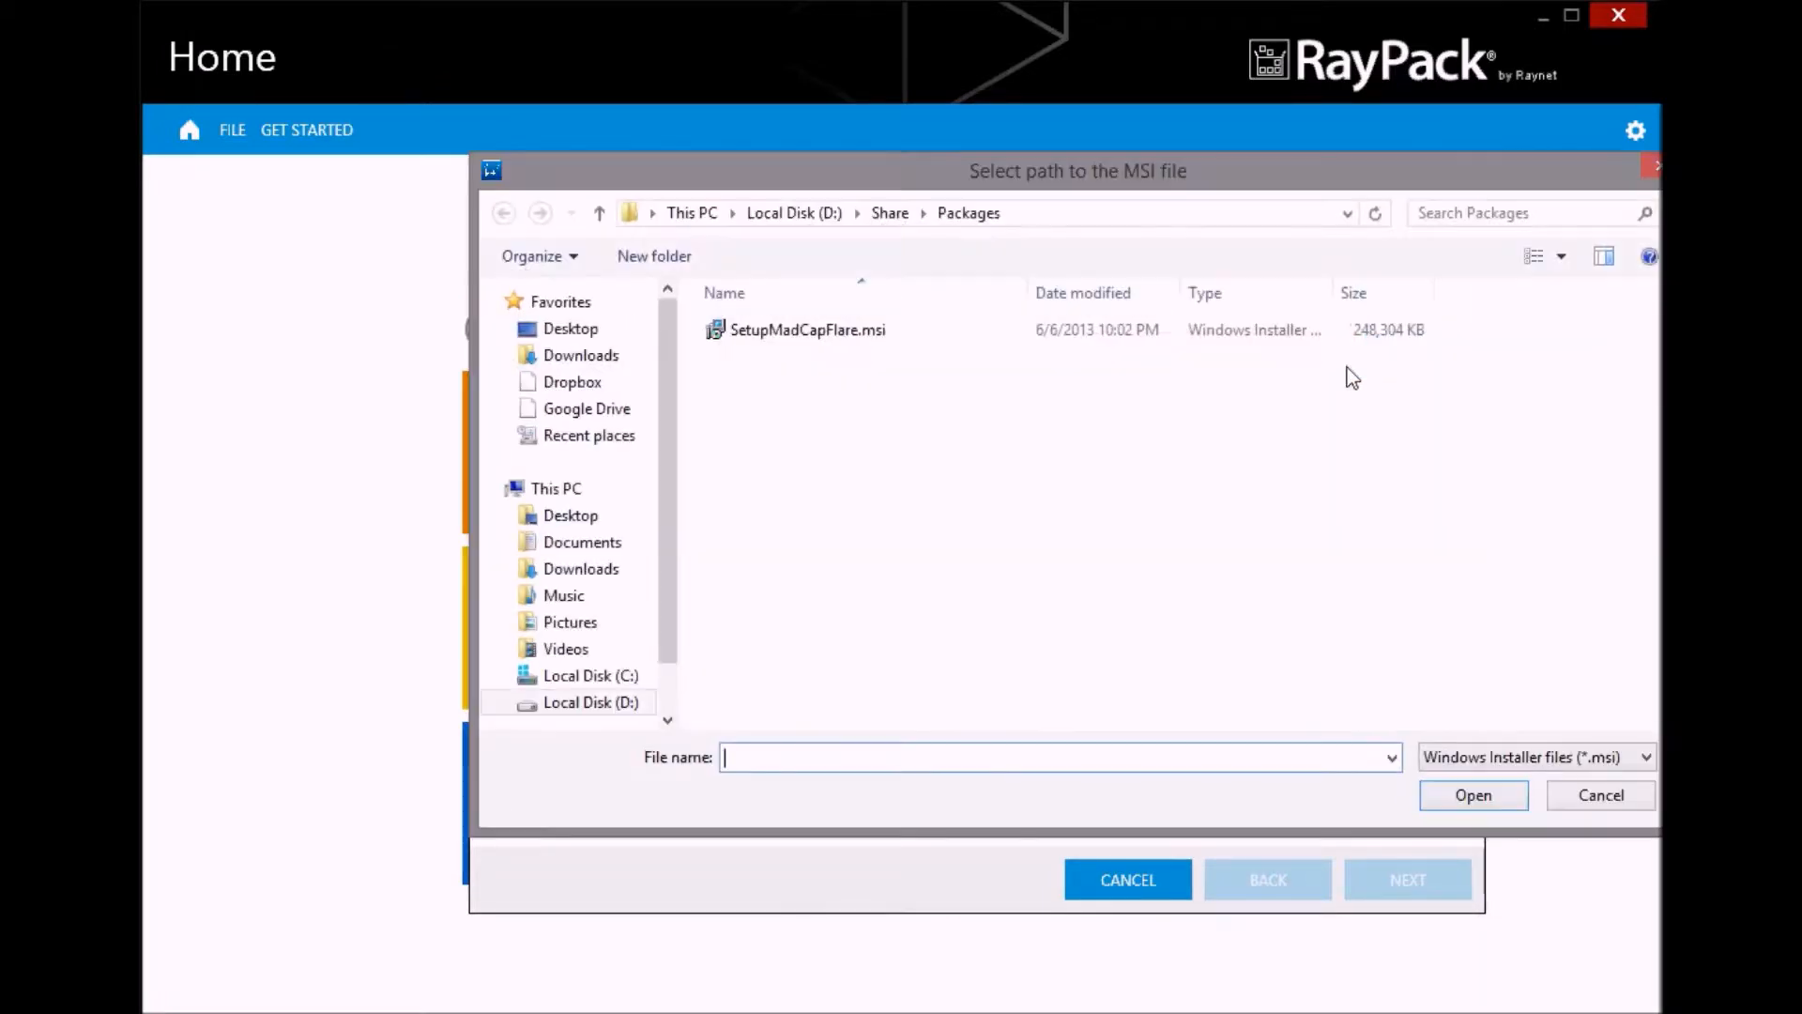
click(821, 332)
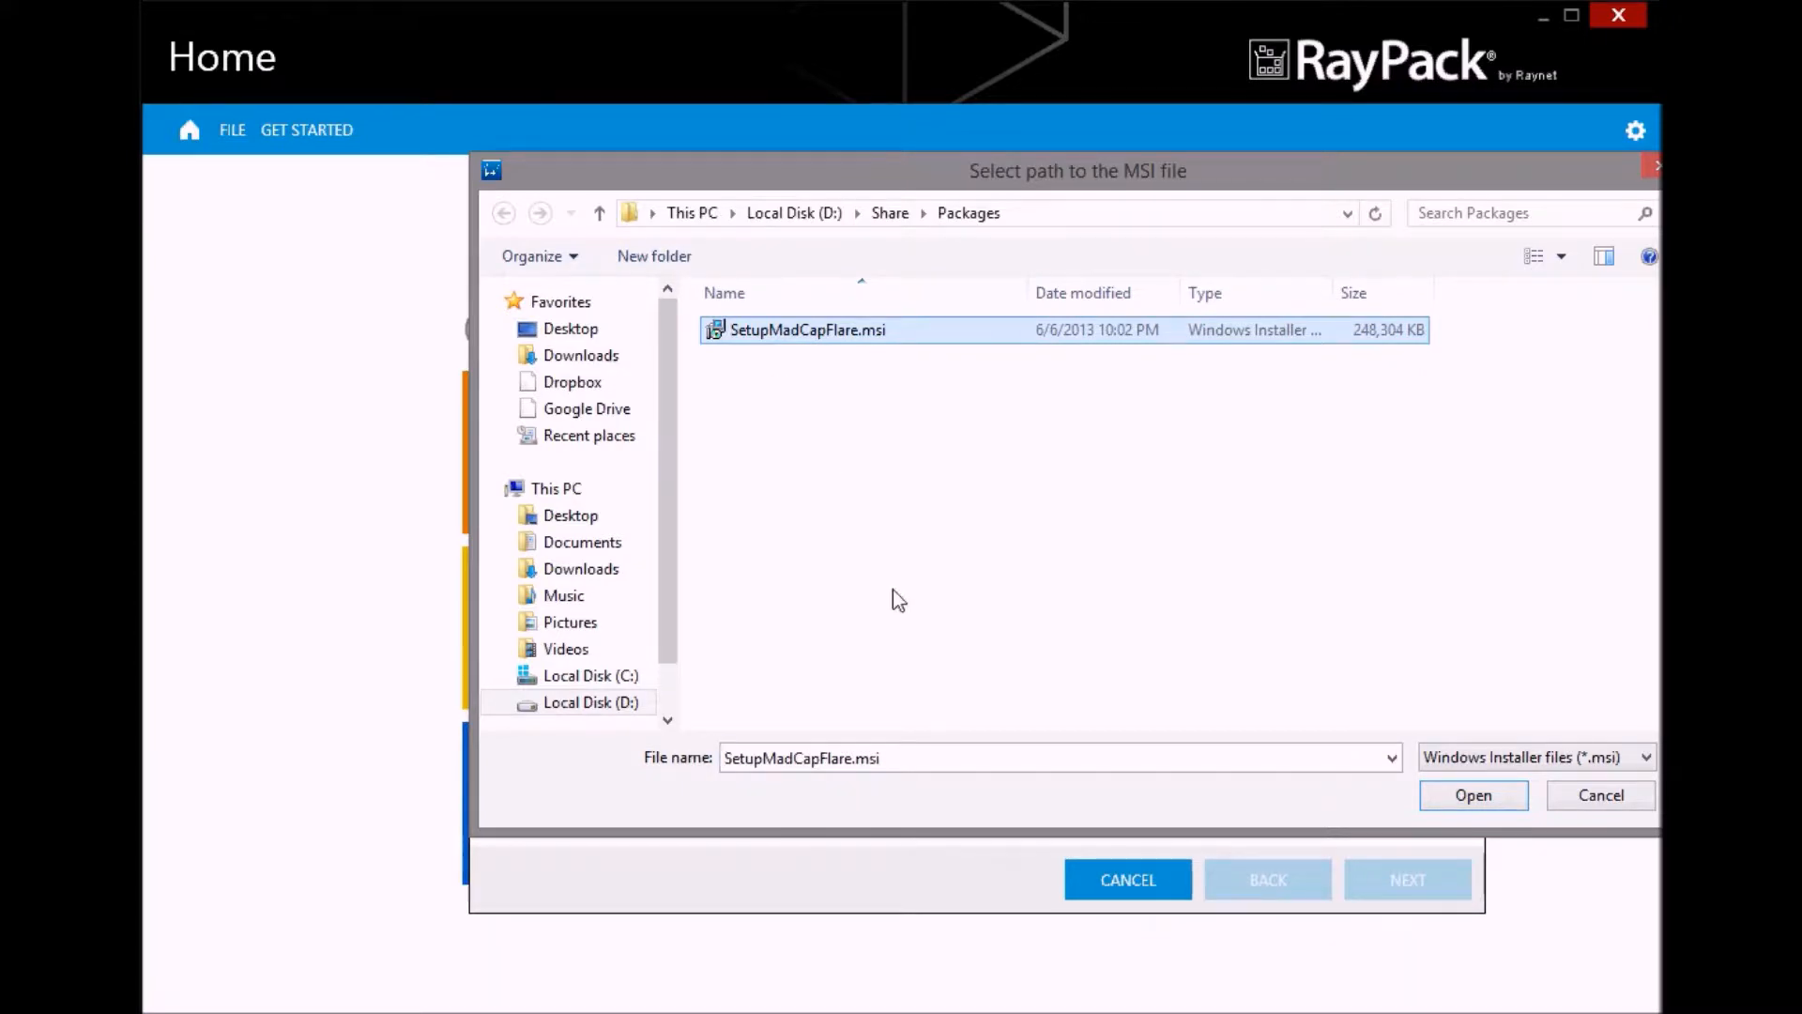
click(1474, 796)
click(1419, 879)
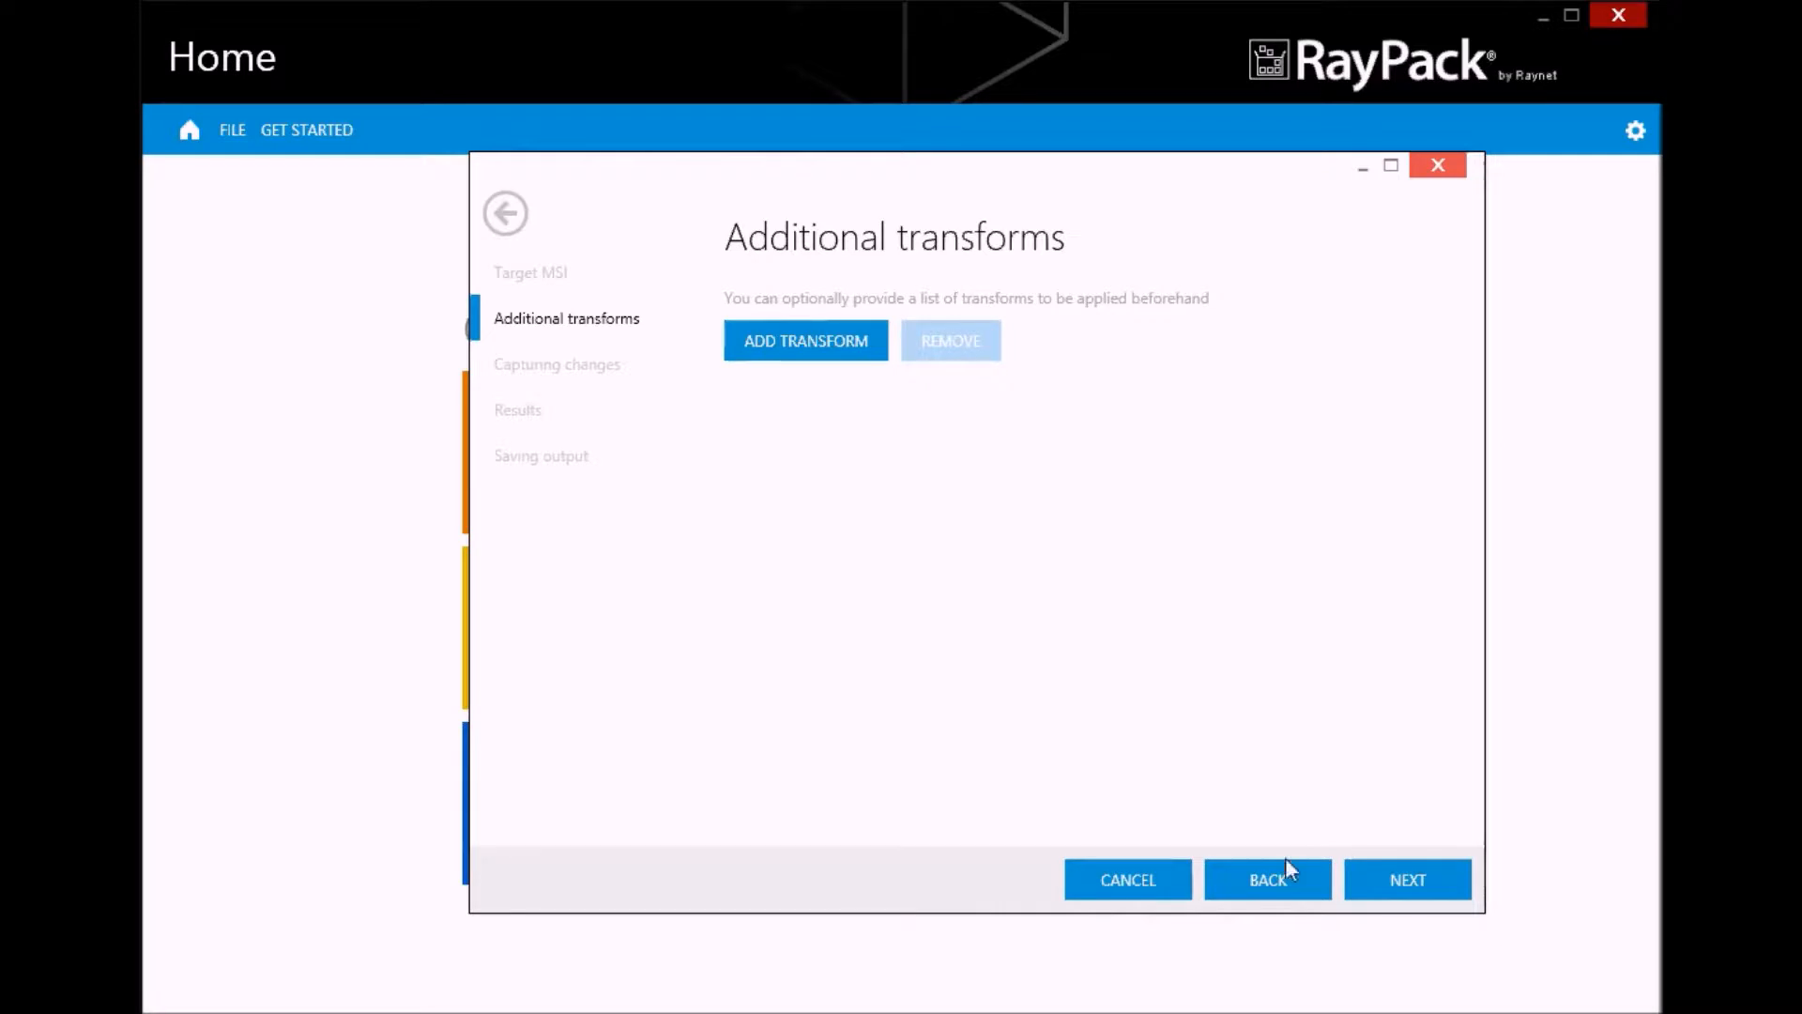
Start tailoring without additional transforms and accept the license agreement in the MadCap Flare V9 setup wizard
click(1398, 882)
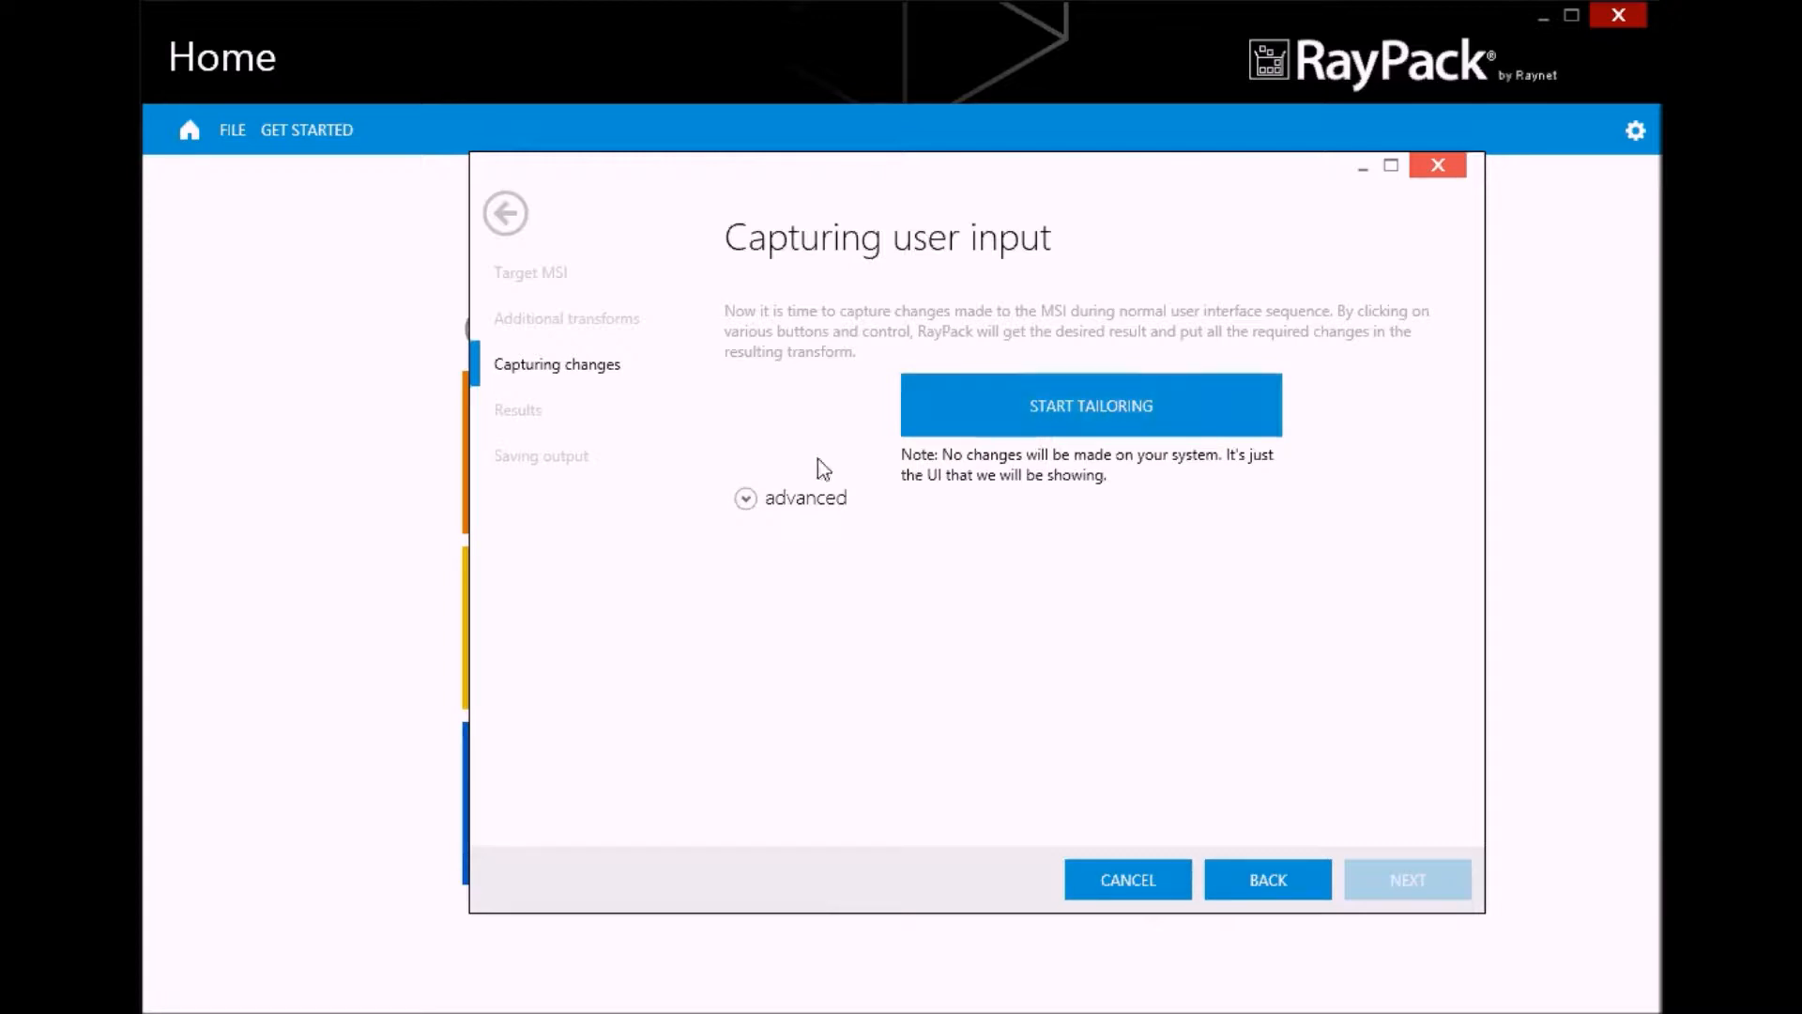
click(745, 497)
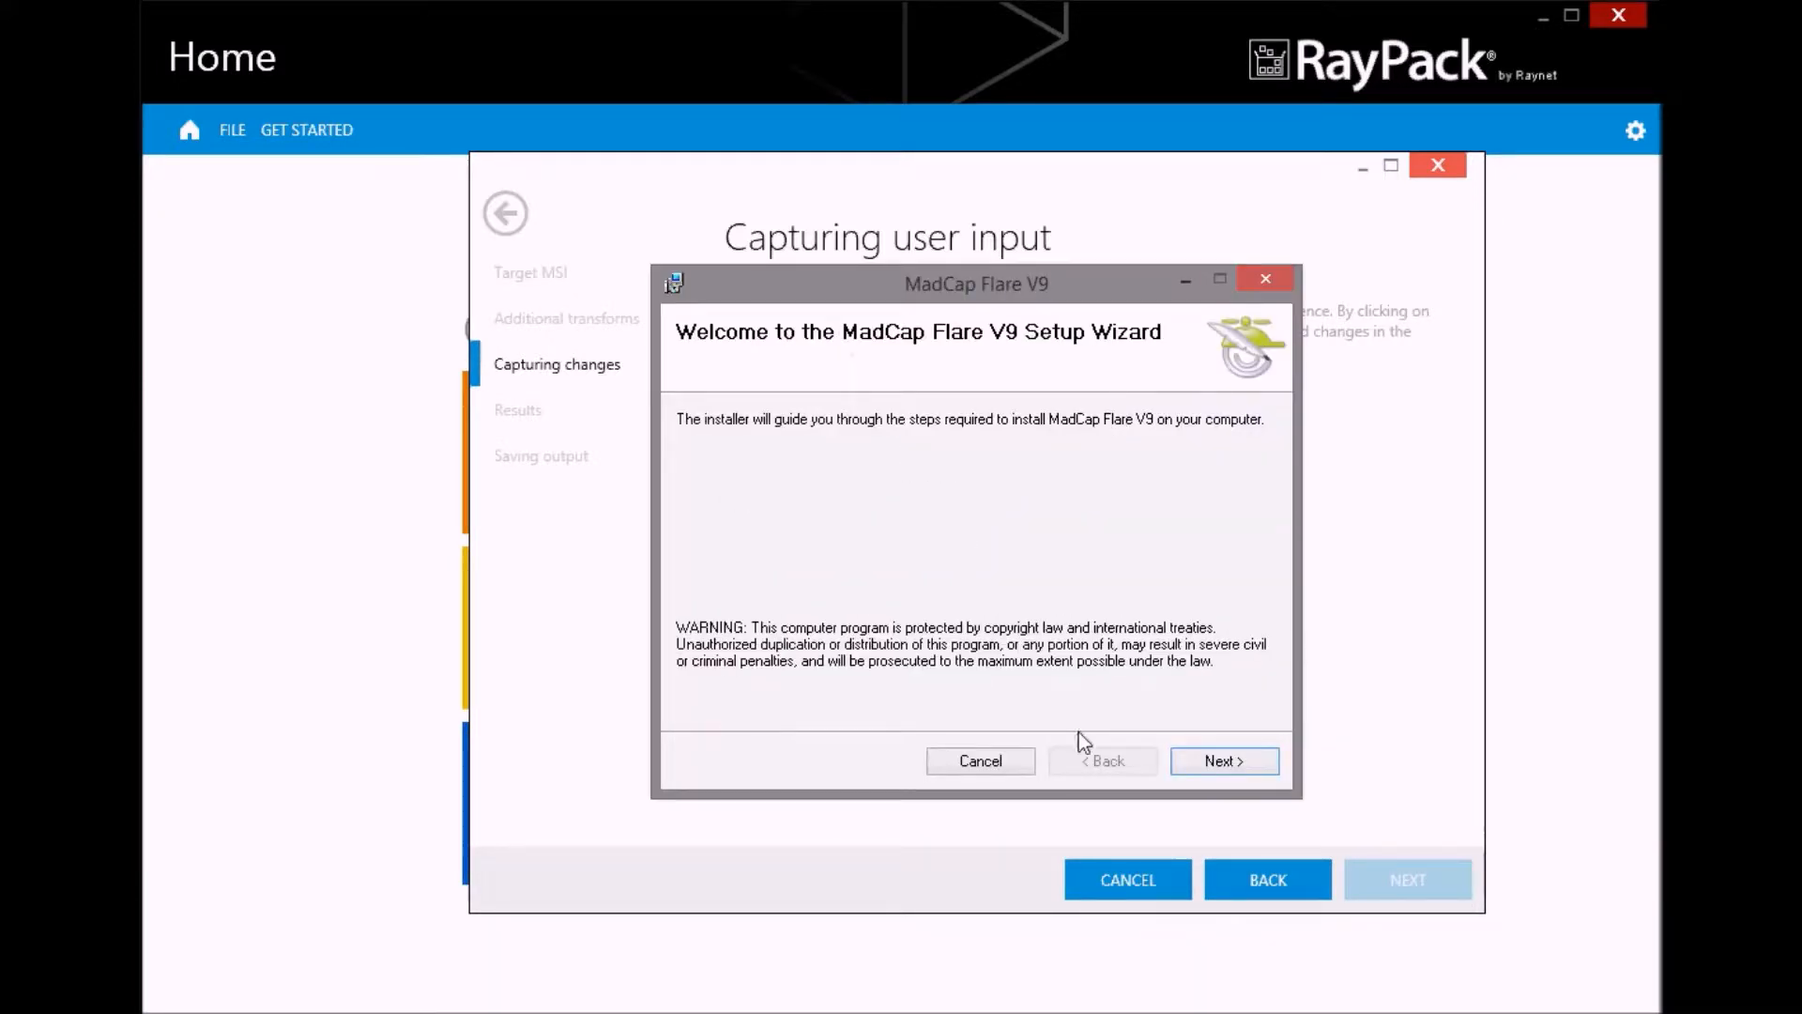
click(1226, 763)
click(946, 706)
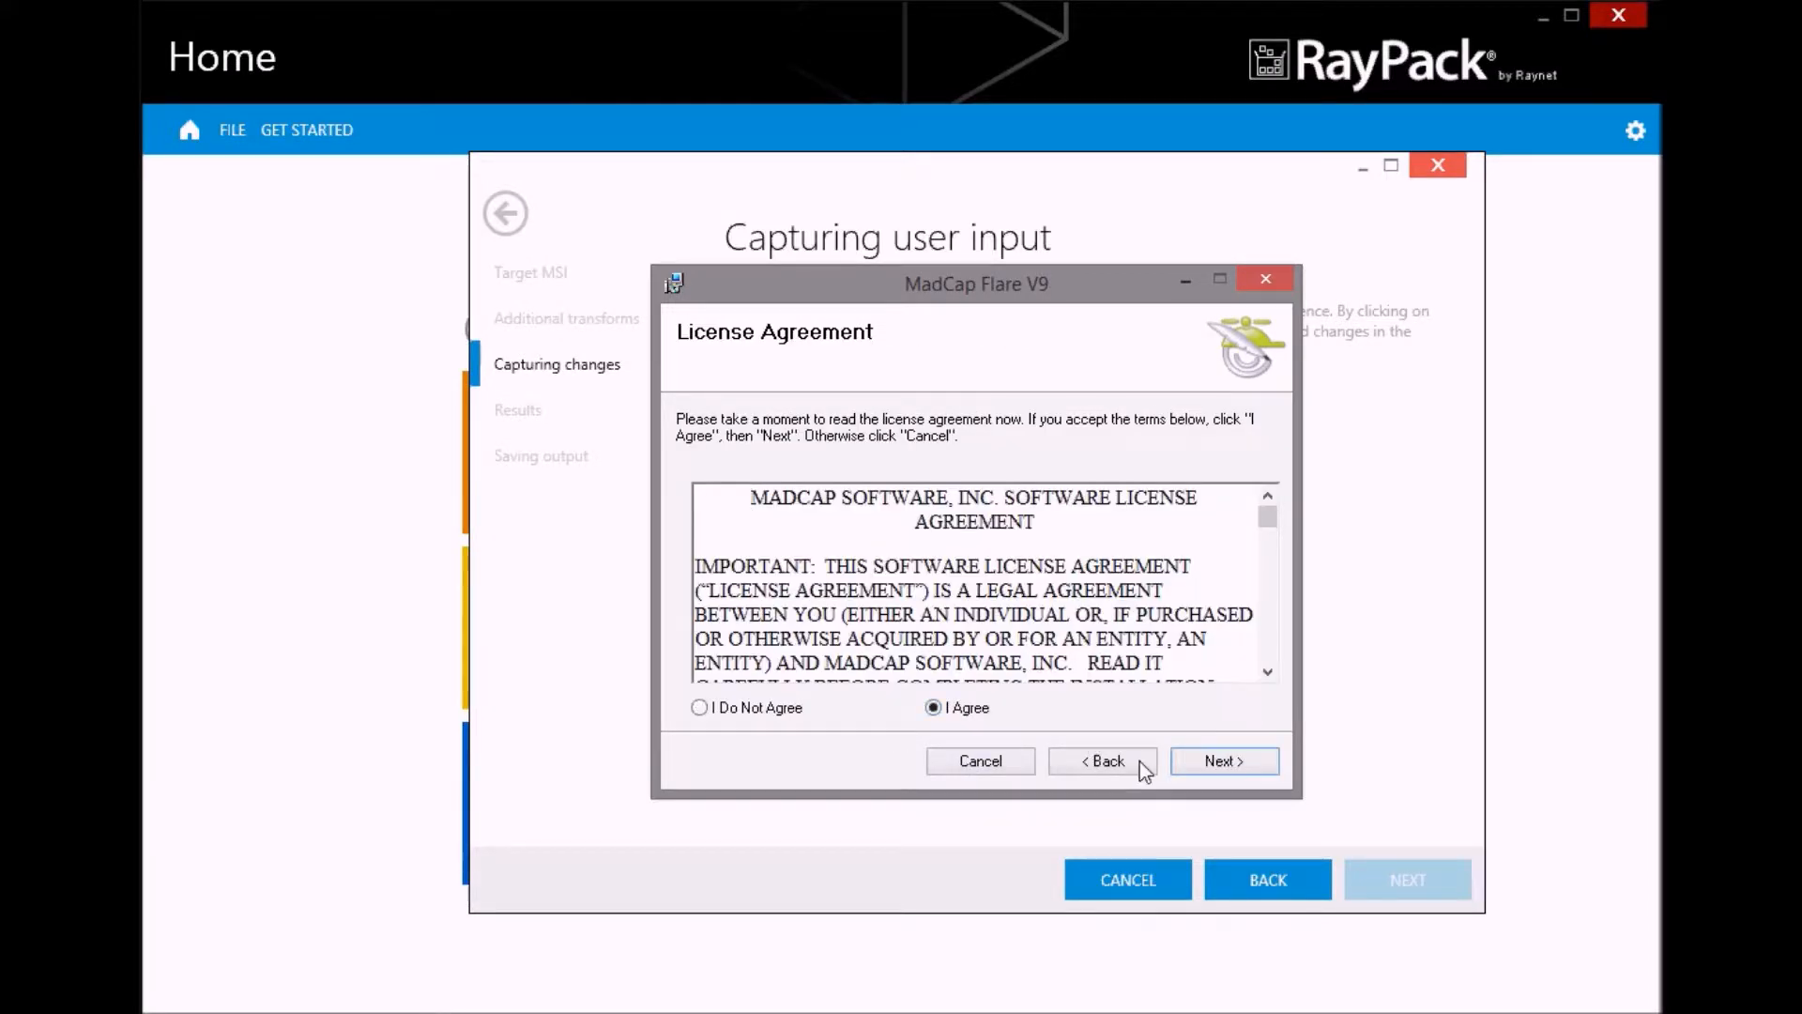
click(1220, 762)
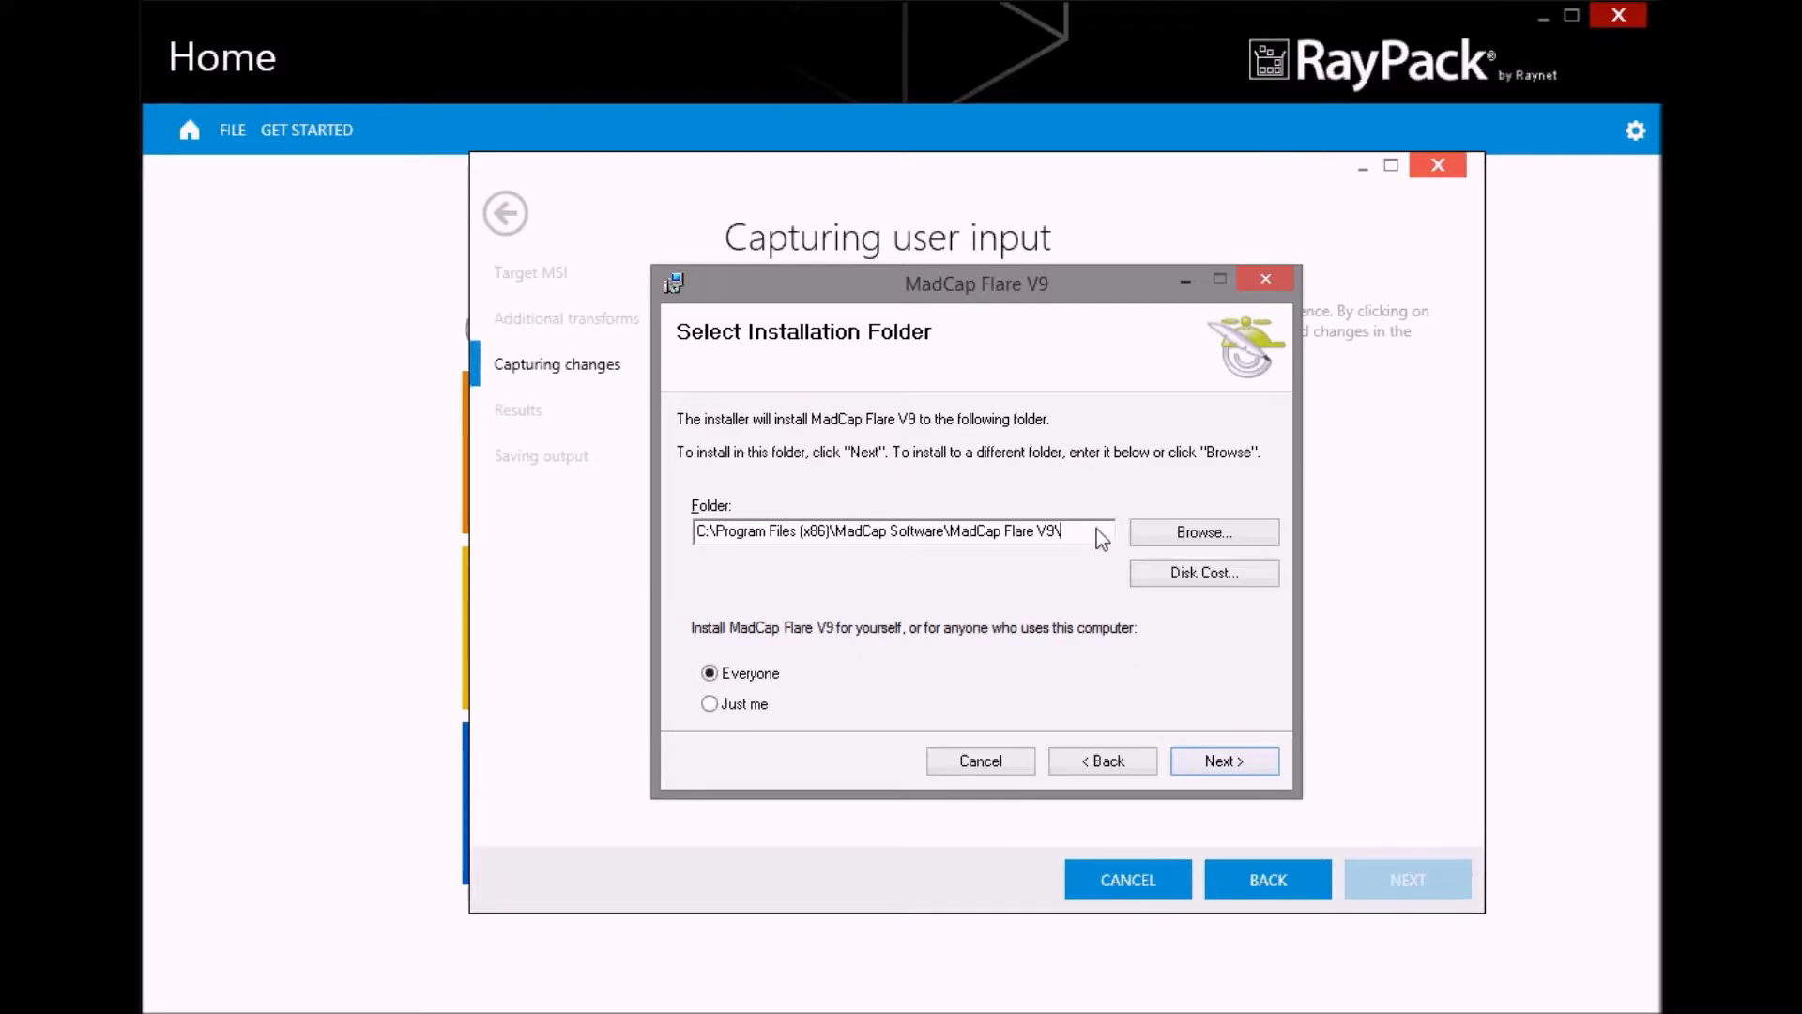
Set the installation folder to C:\Program Files (x86)\FLARE\ for Just me and complete the MadCap Flare V9 setup
drag(1096, 527, 843, 533)
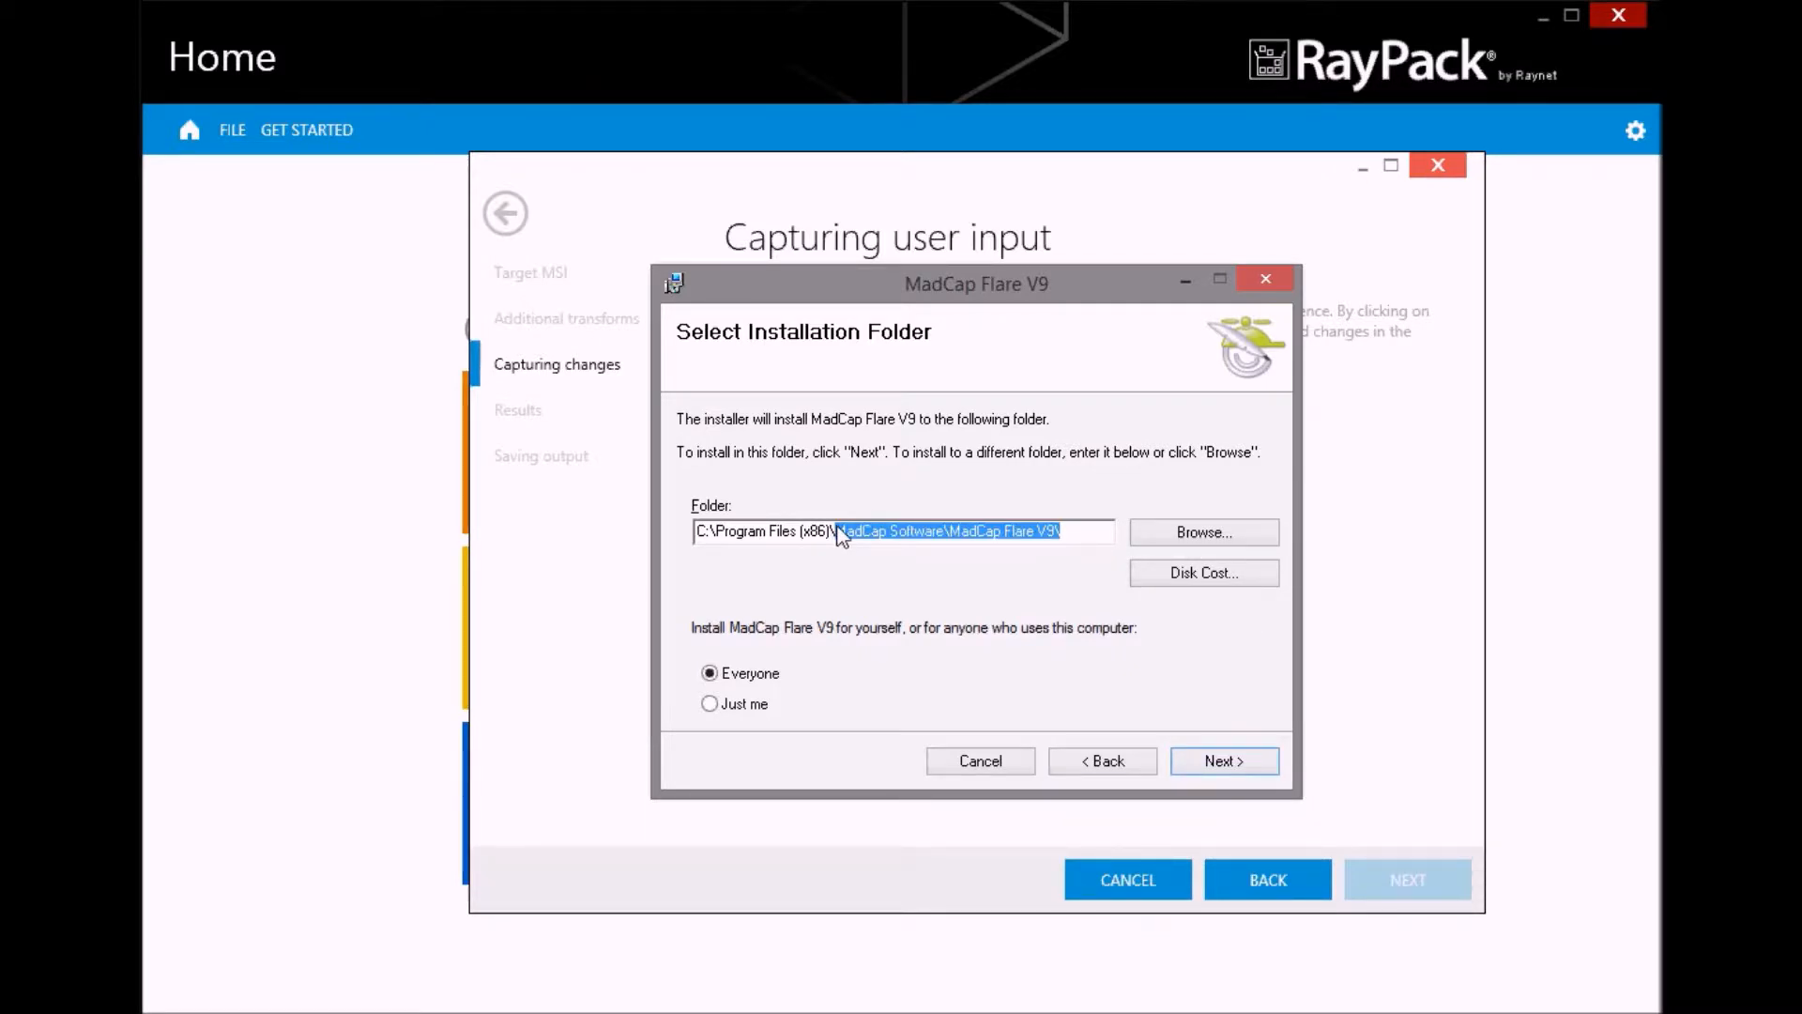
text(FLARE)
text(\)
click(710, 704)
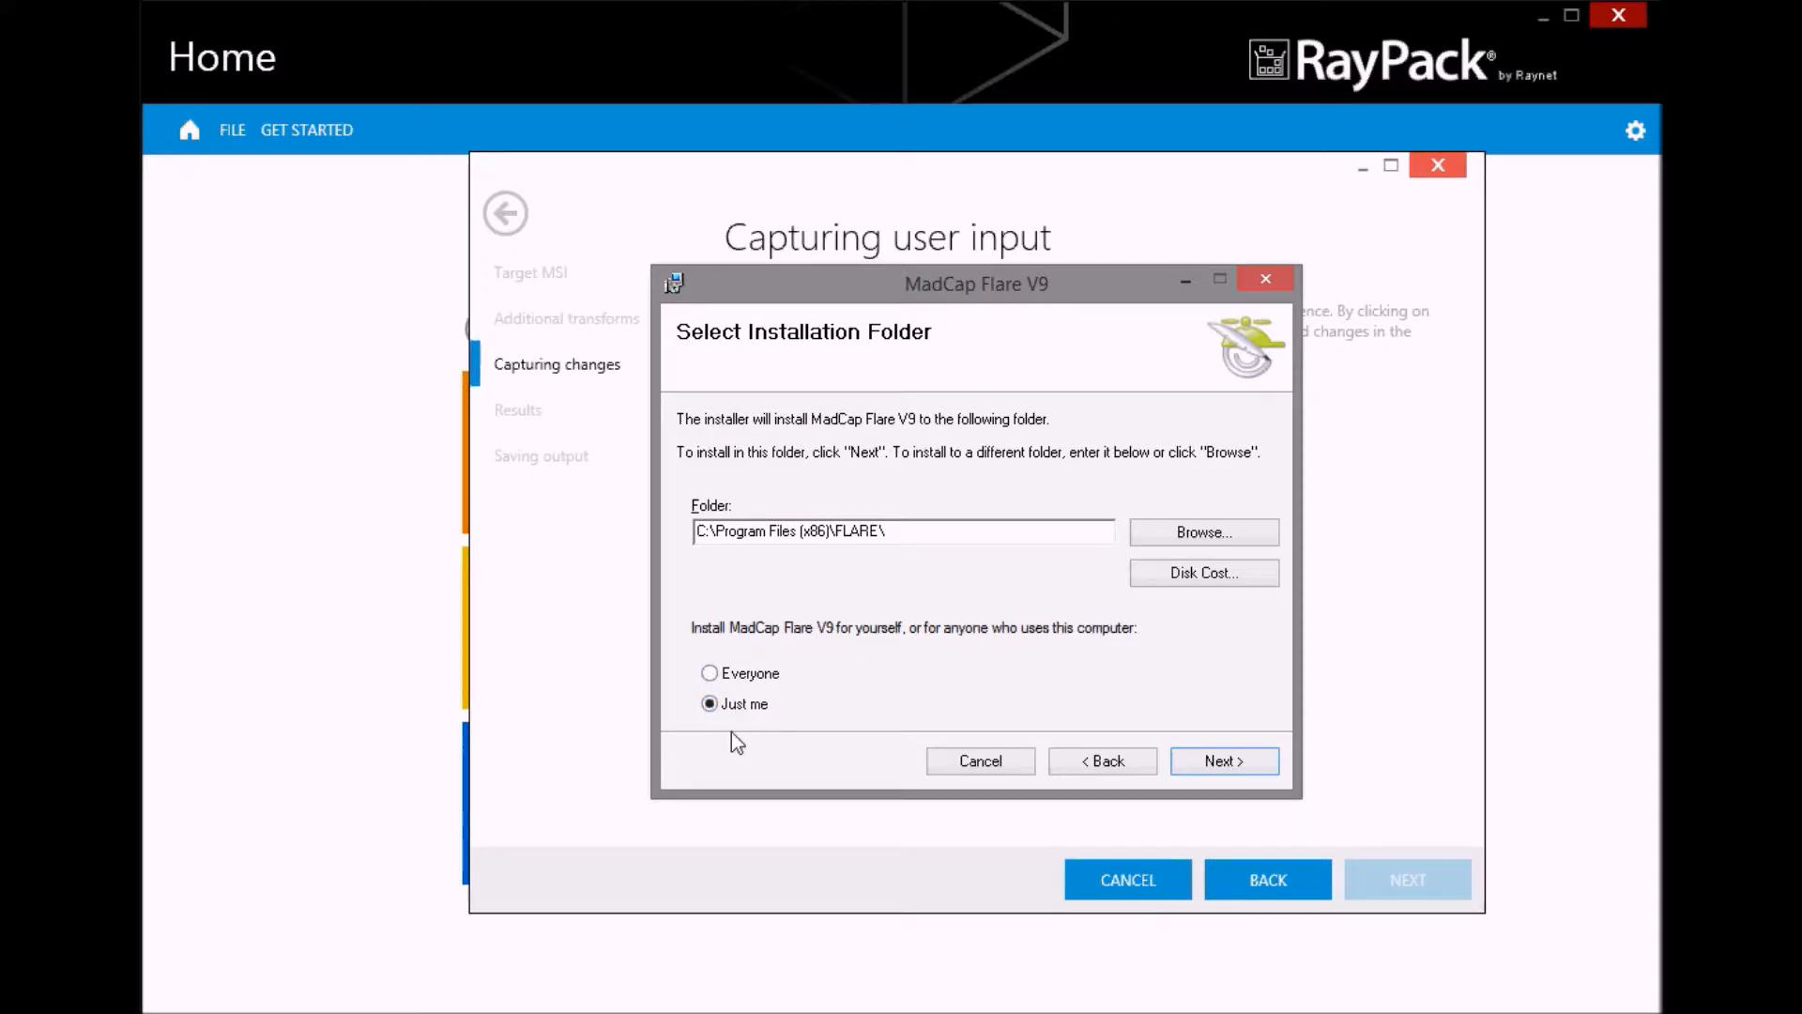
click(1227, 764)
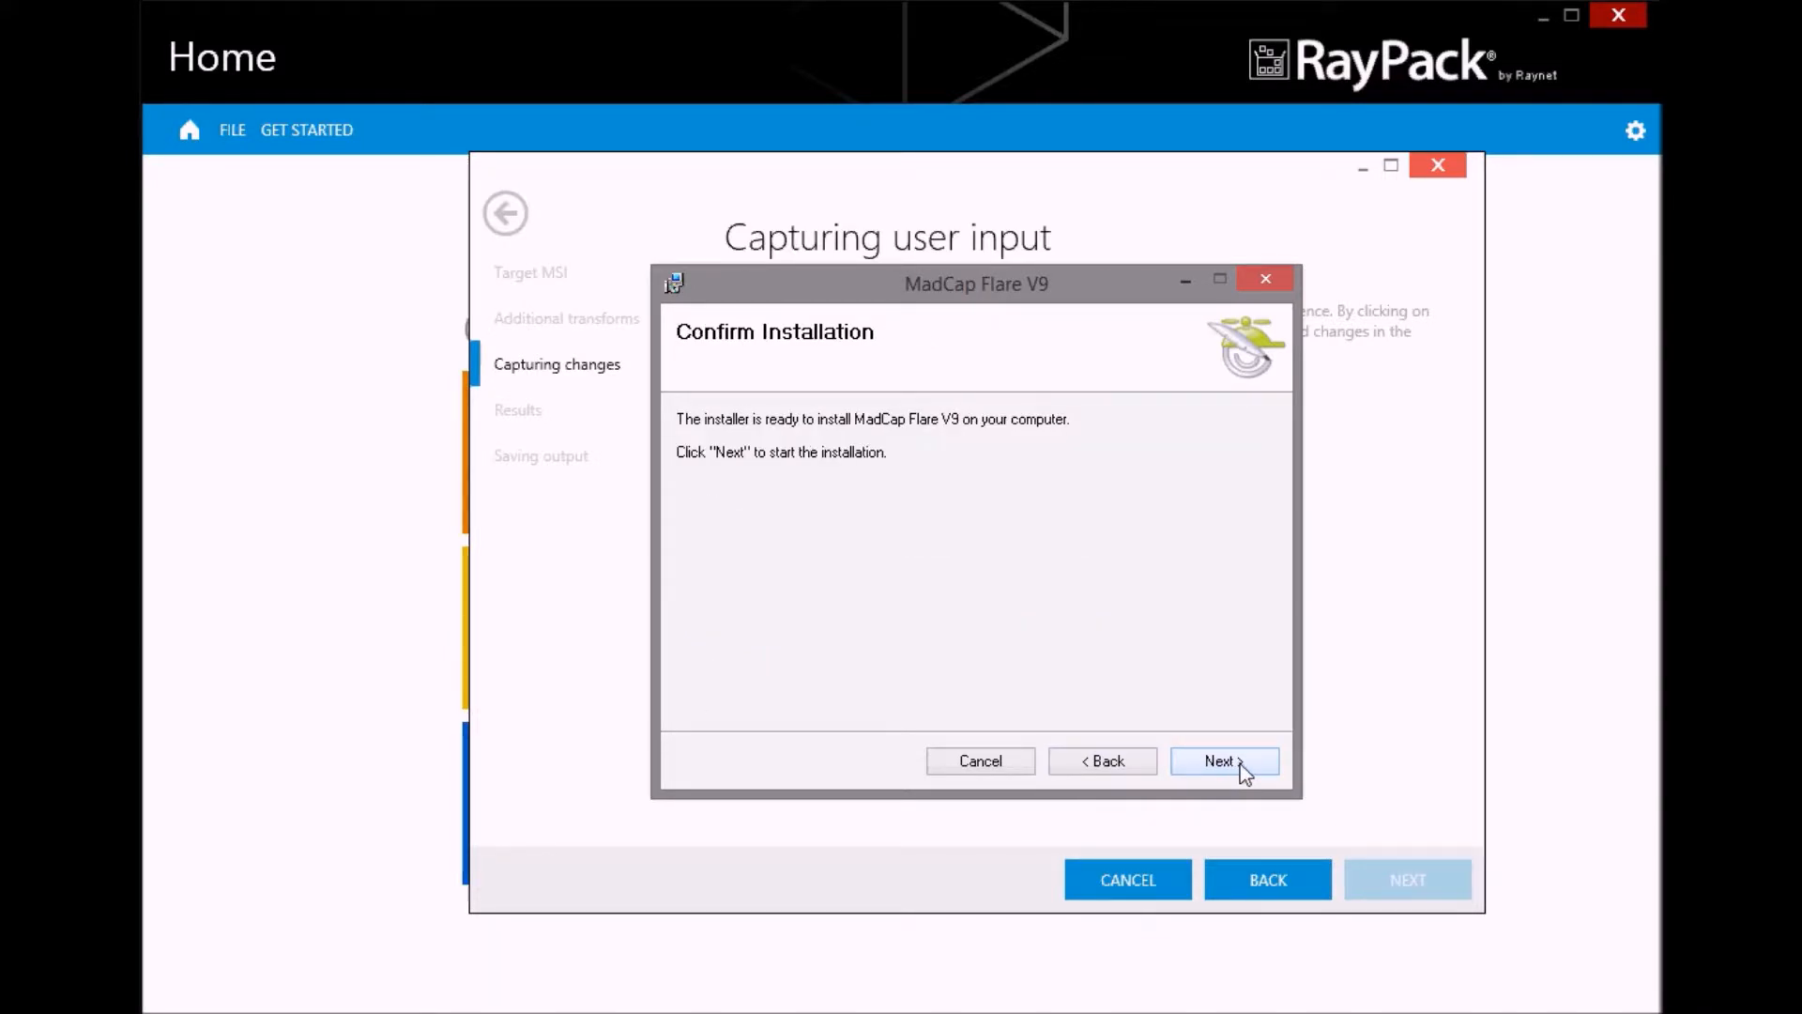
click(1222, 761)
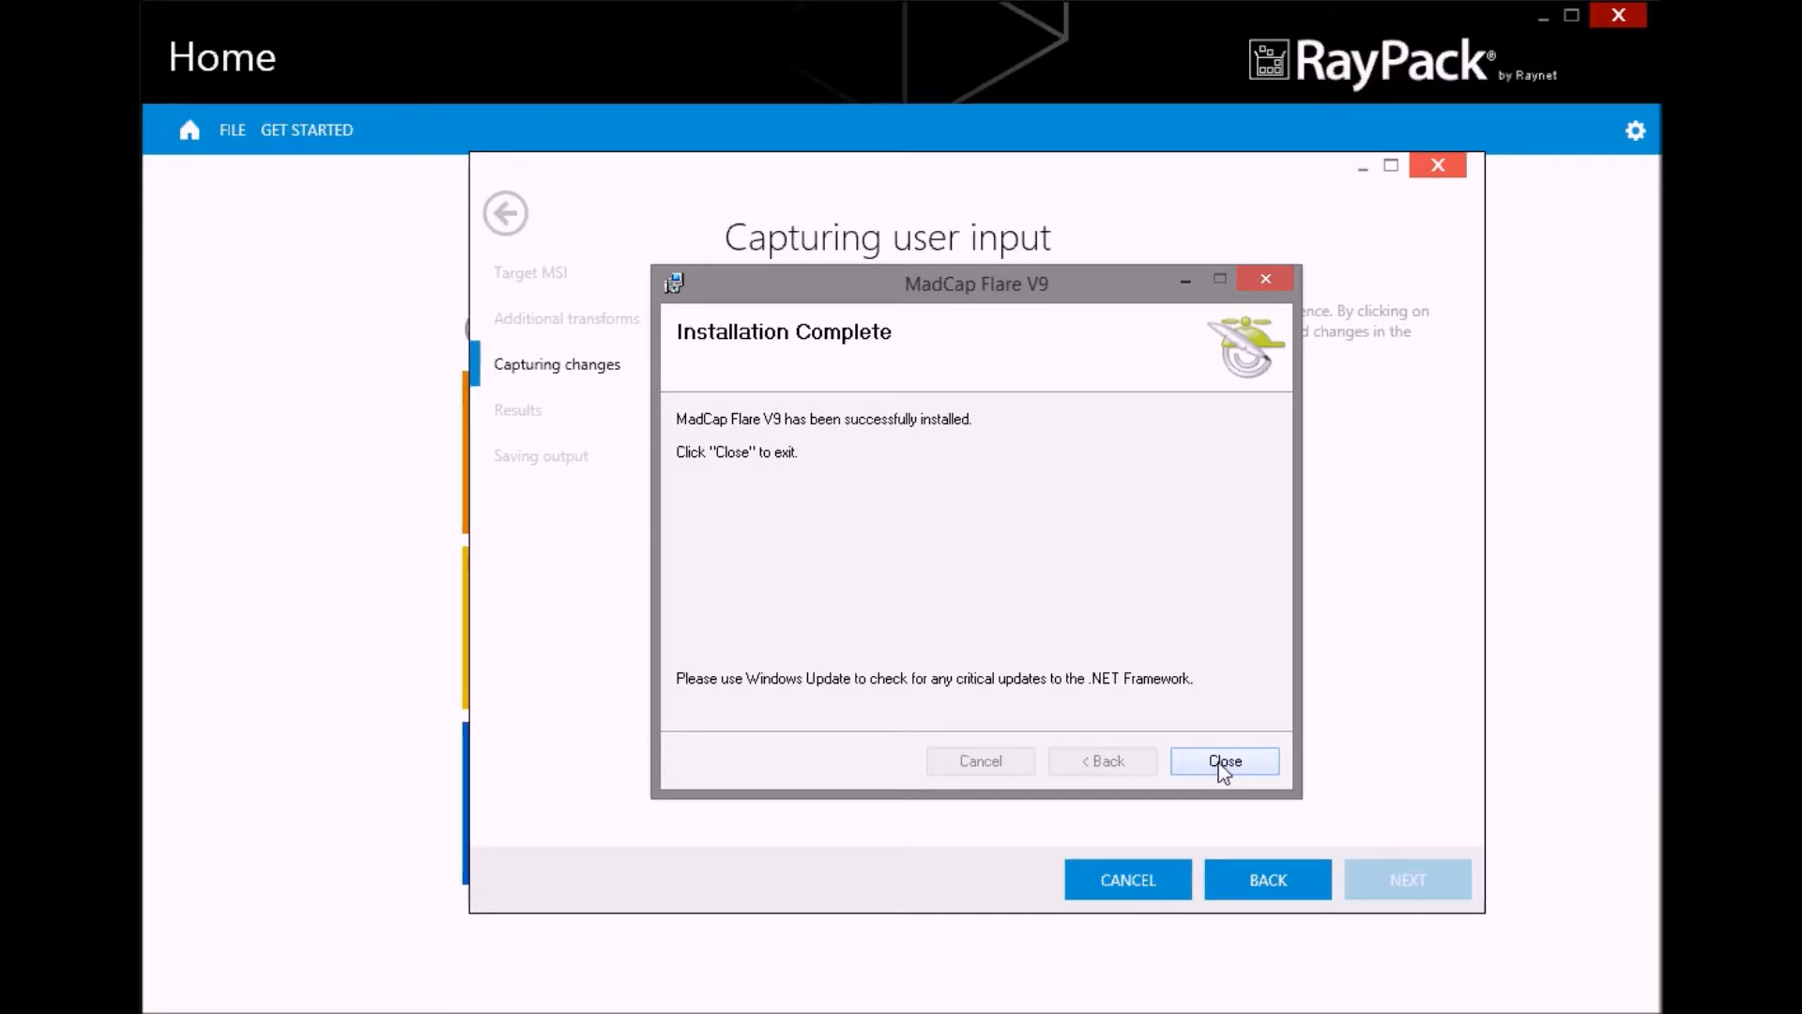
click(1219, 763)
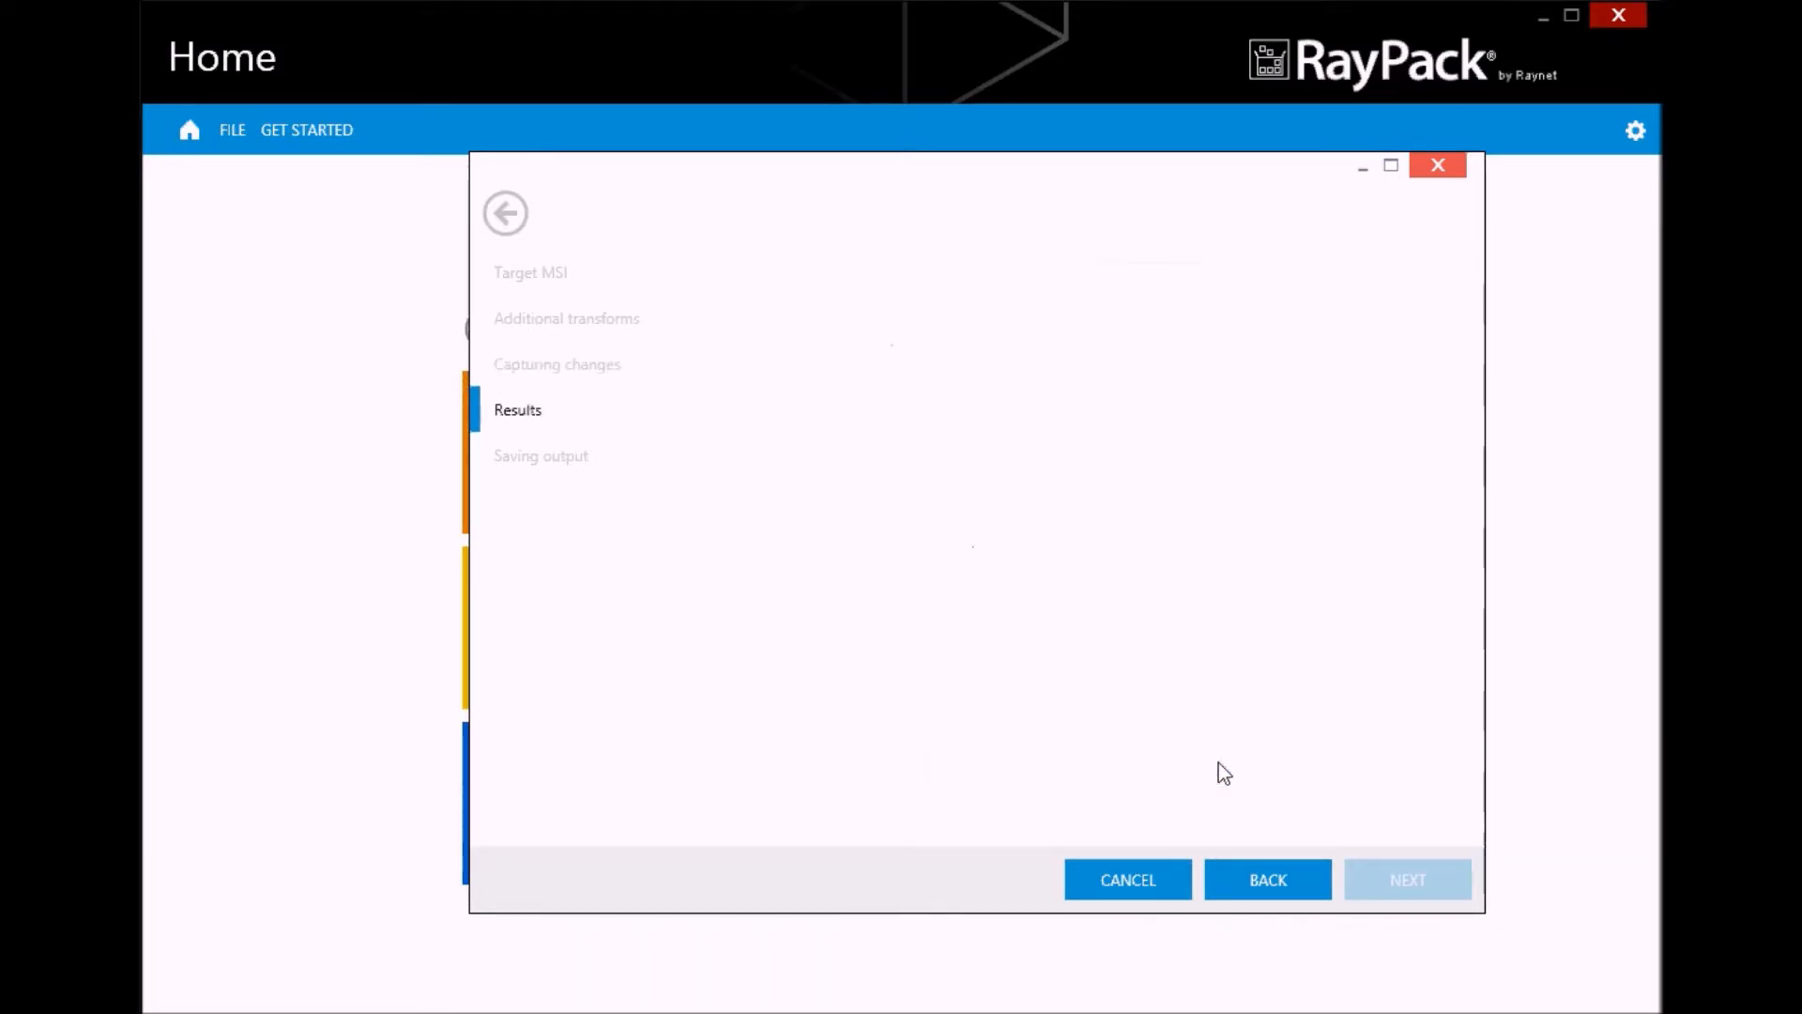
Review the captured property and folder changes and accept all of them for the transform
click(875, 352)
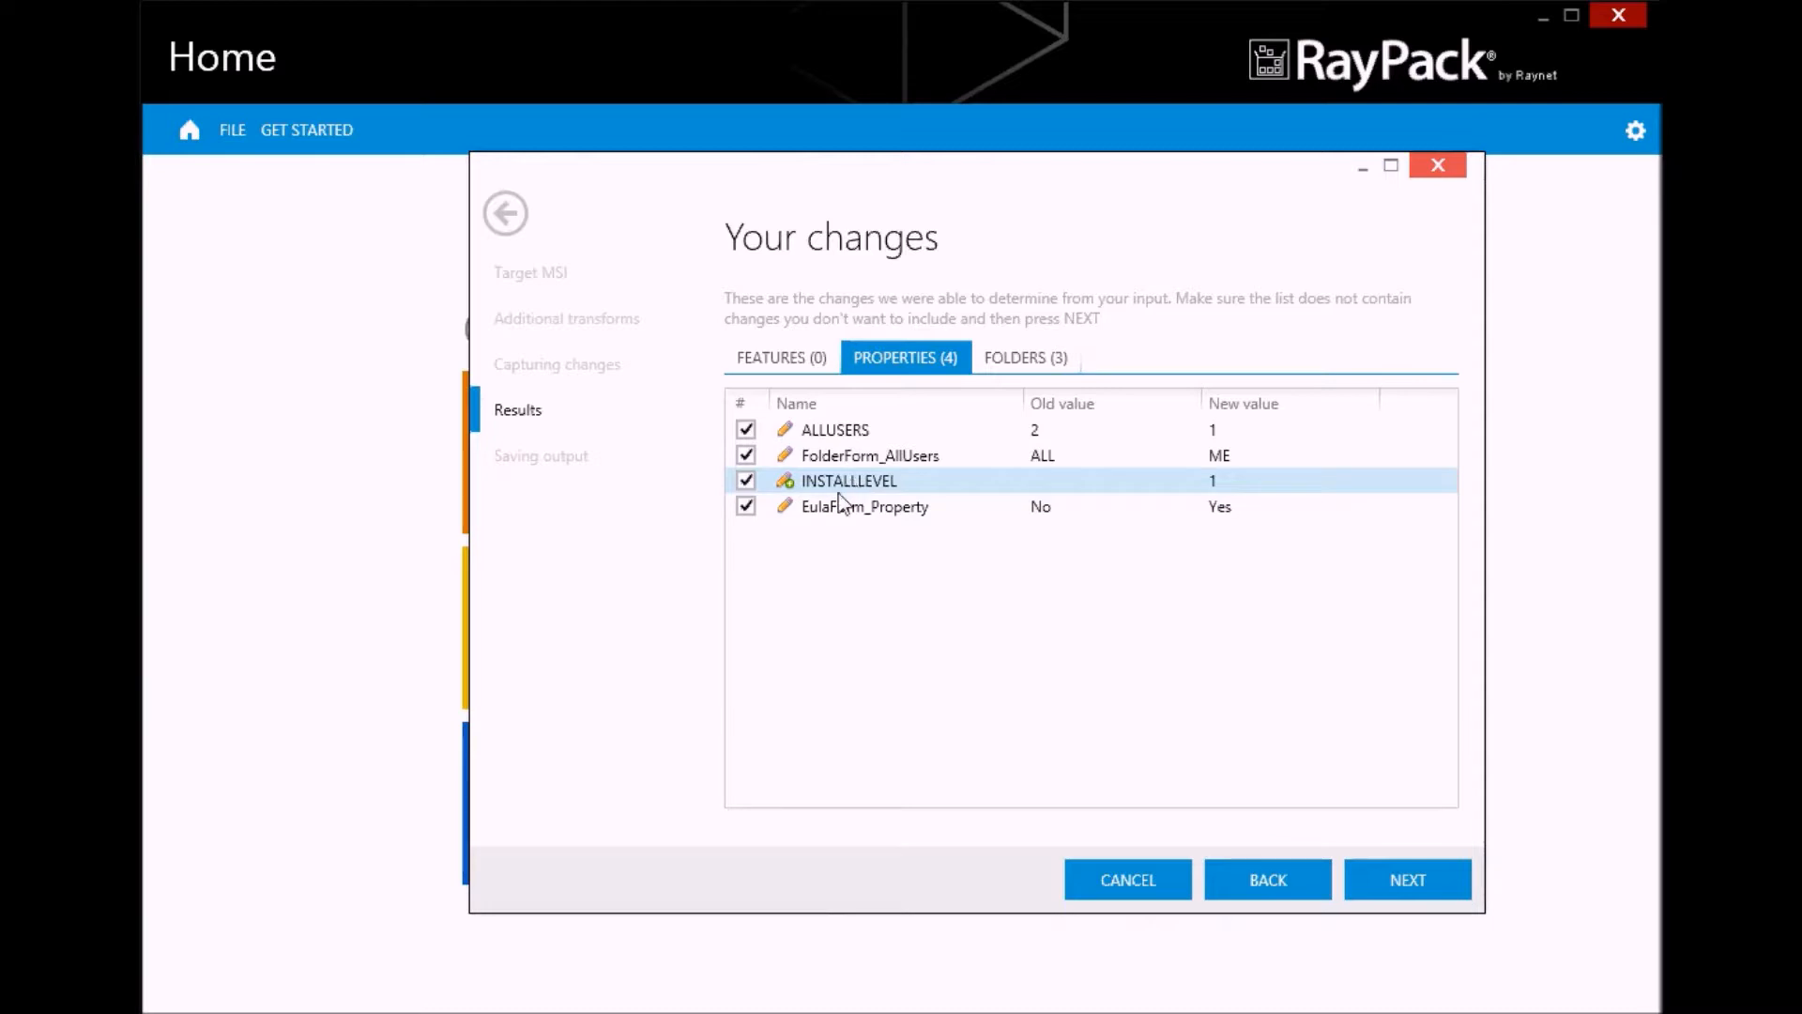
click(1019, 364)
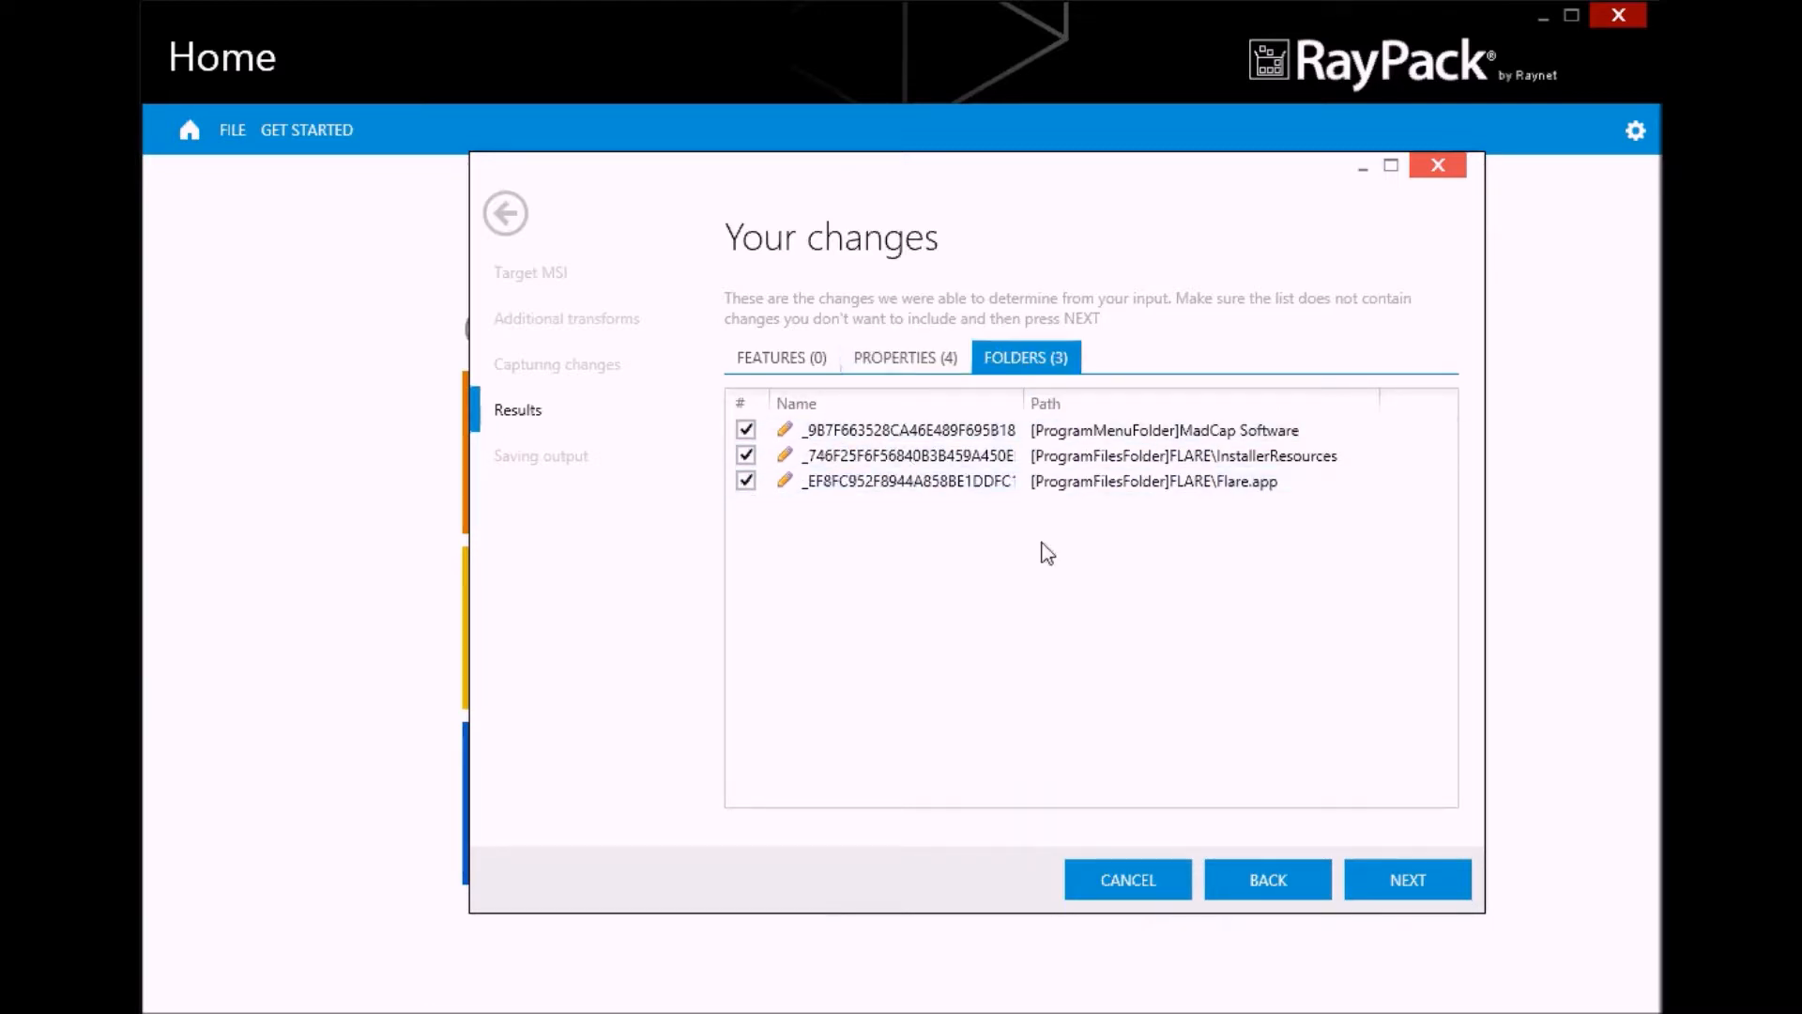
click(1399, 877)
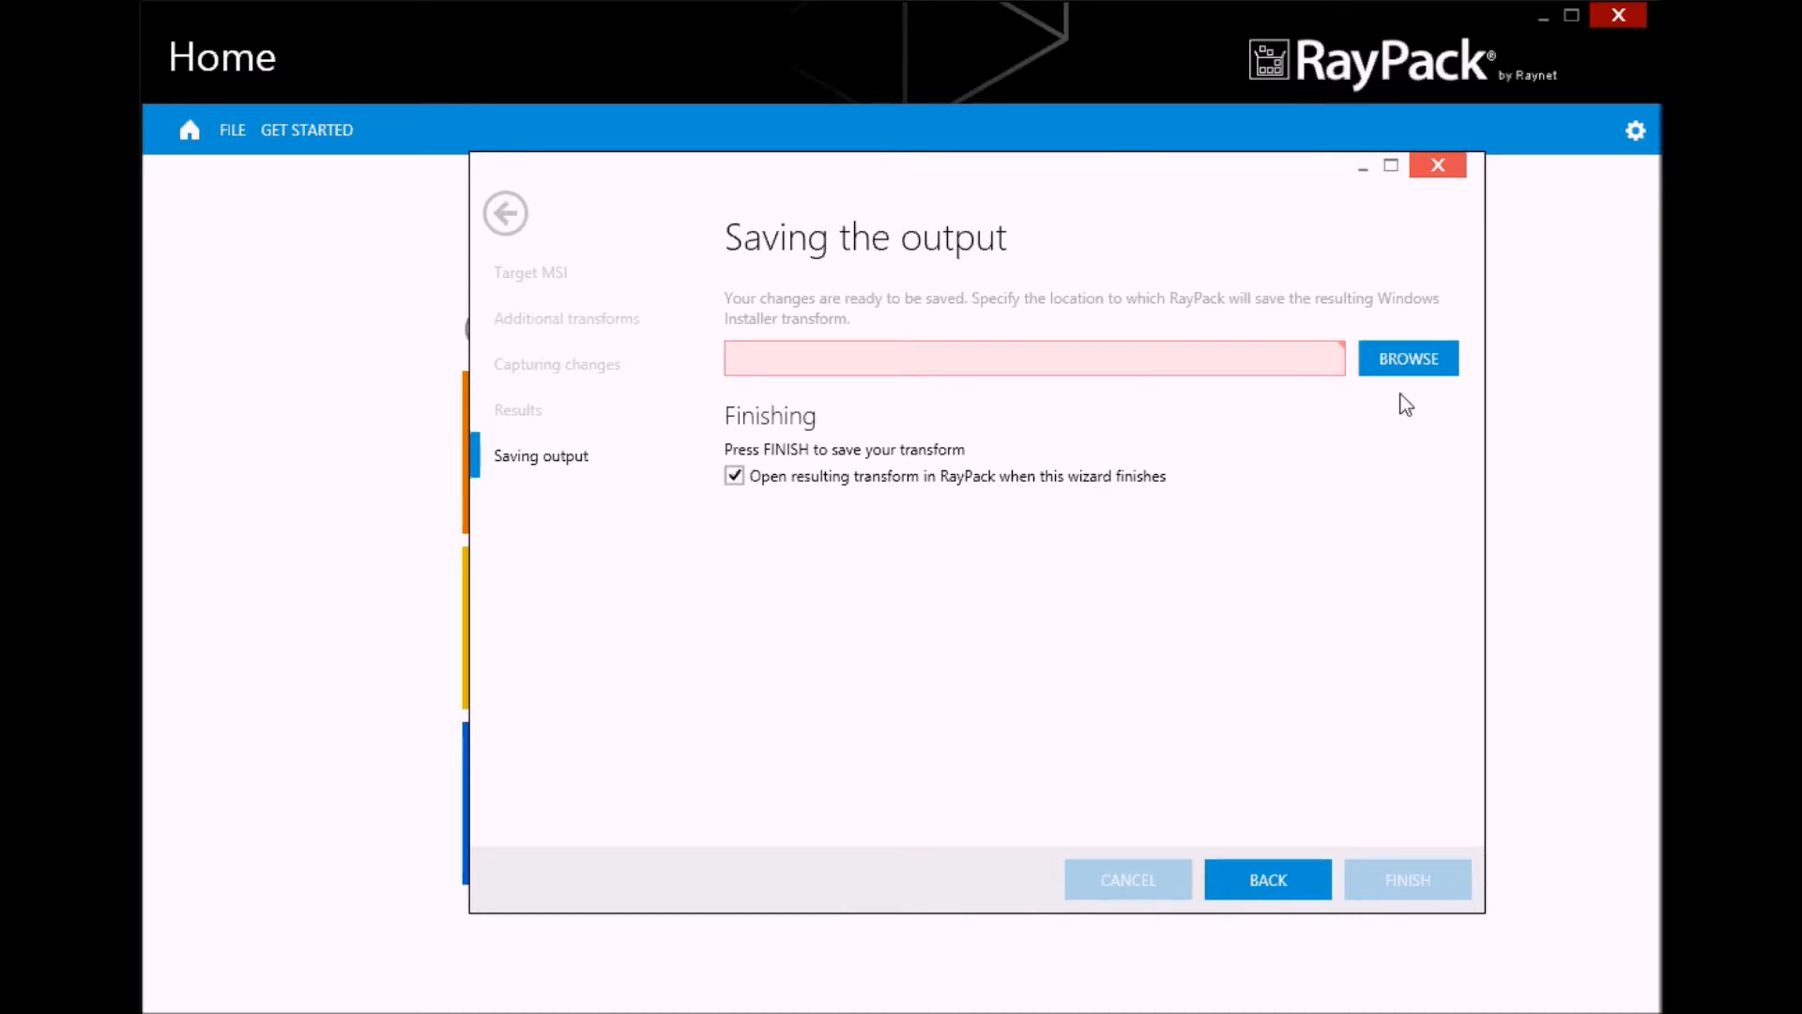
Save the transform as FLARE_CHANGES in D:\Share\Packages and finish the wizard, opening the result in RayPack
click(1406, 366)
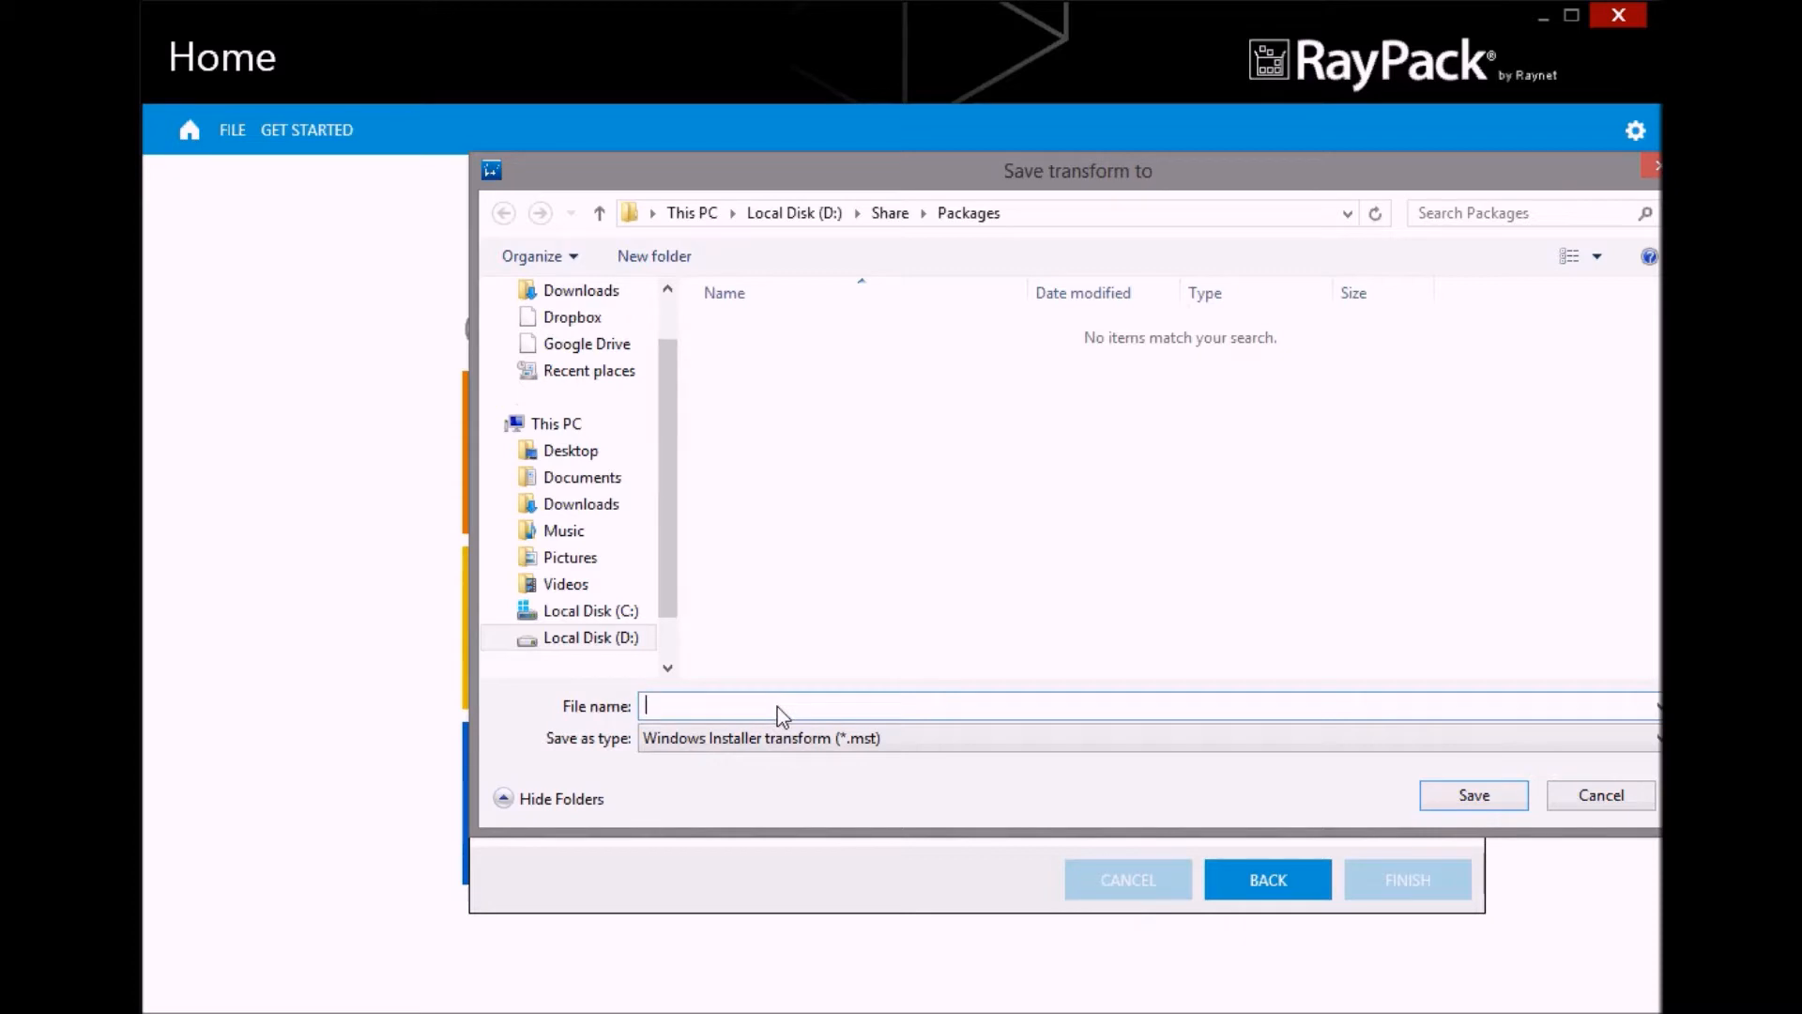
text(FLARE_CHANGES)
click(1478, 797)
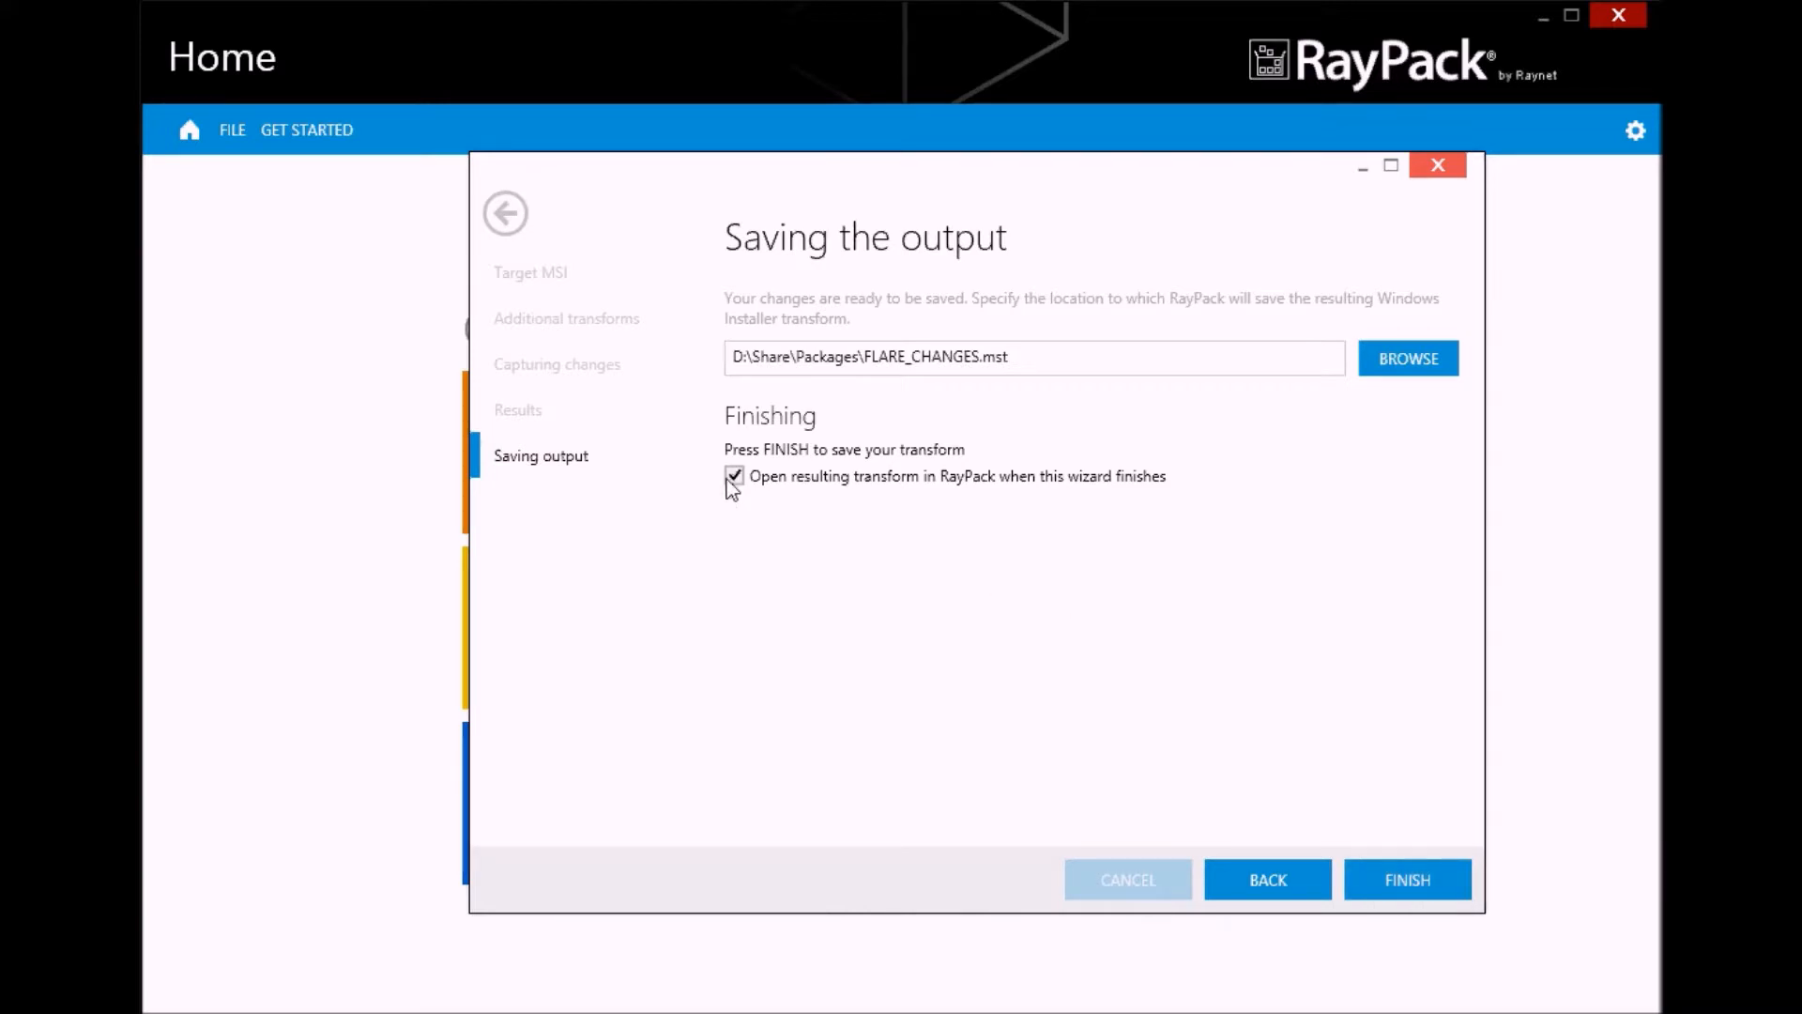
click(1414, 888)
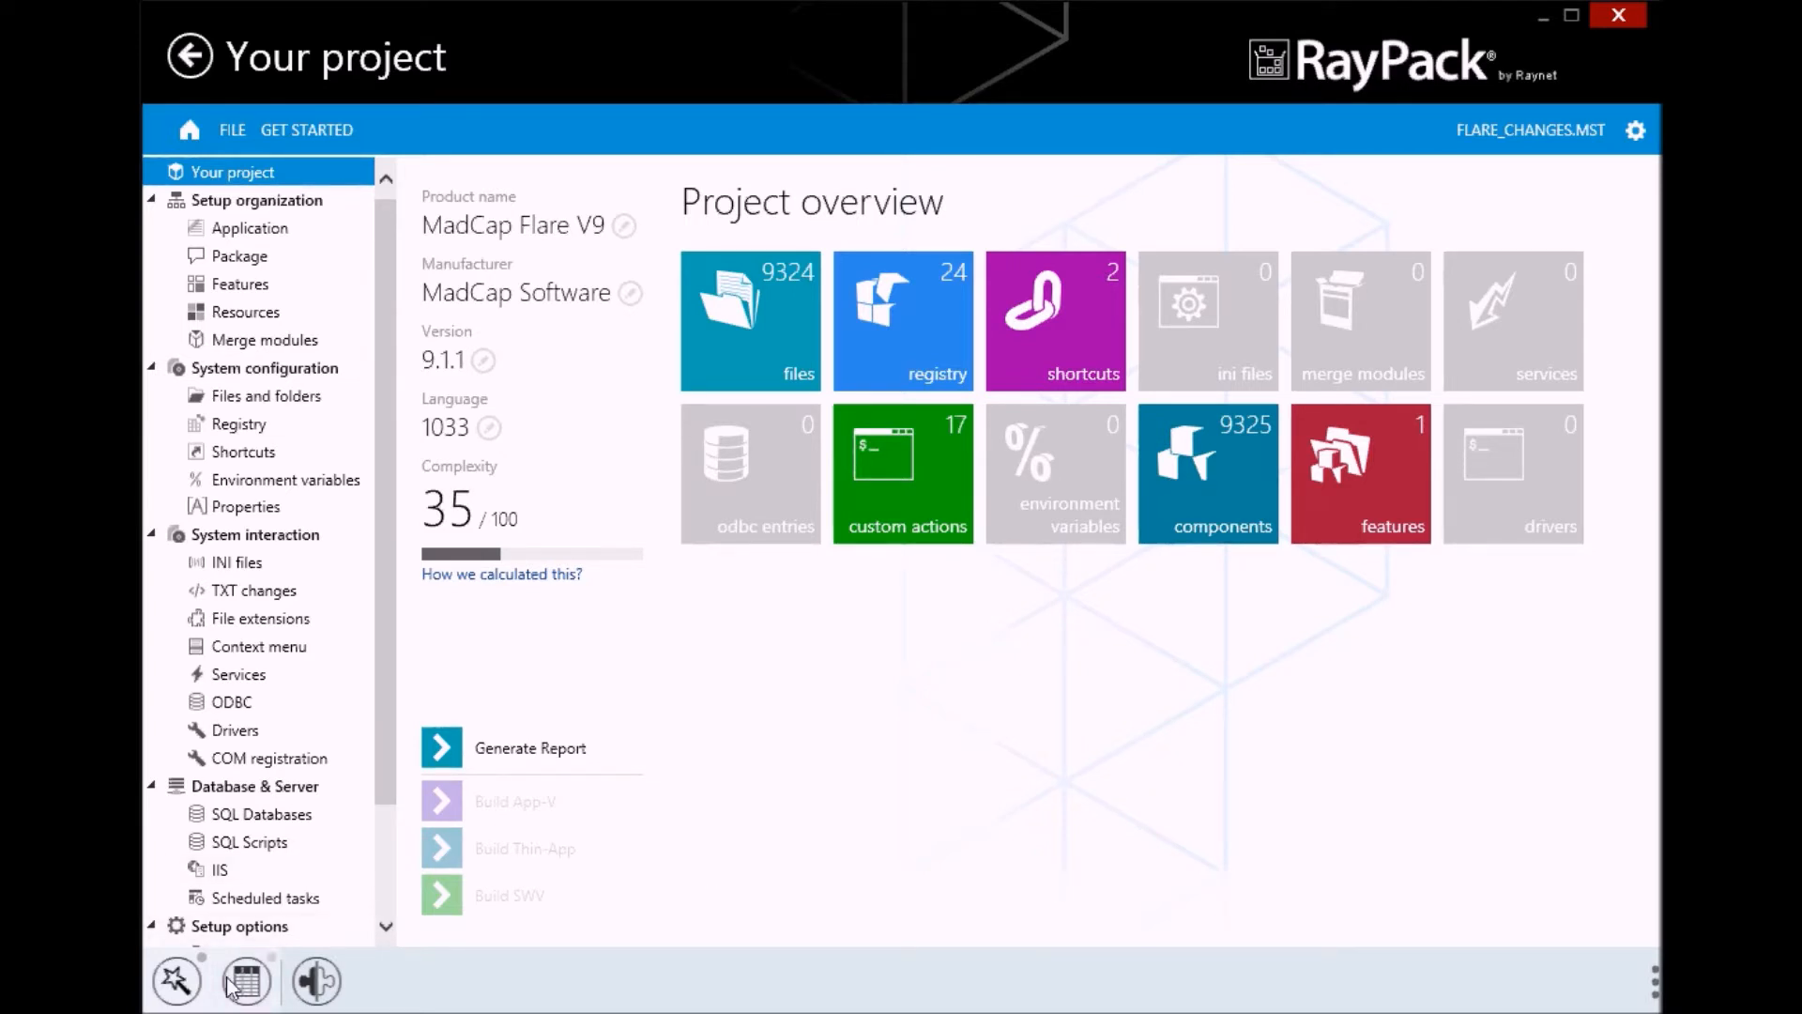
Examine the rows the transform added to the CustomAction and InstallExecuteSequence tables
click(253, 997)
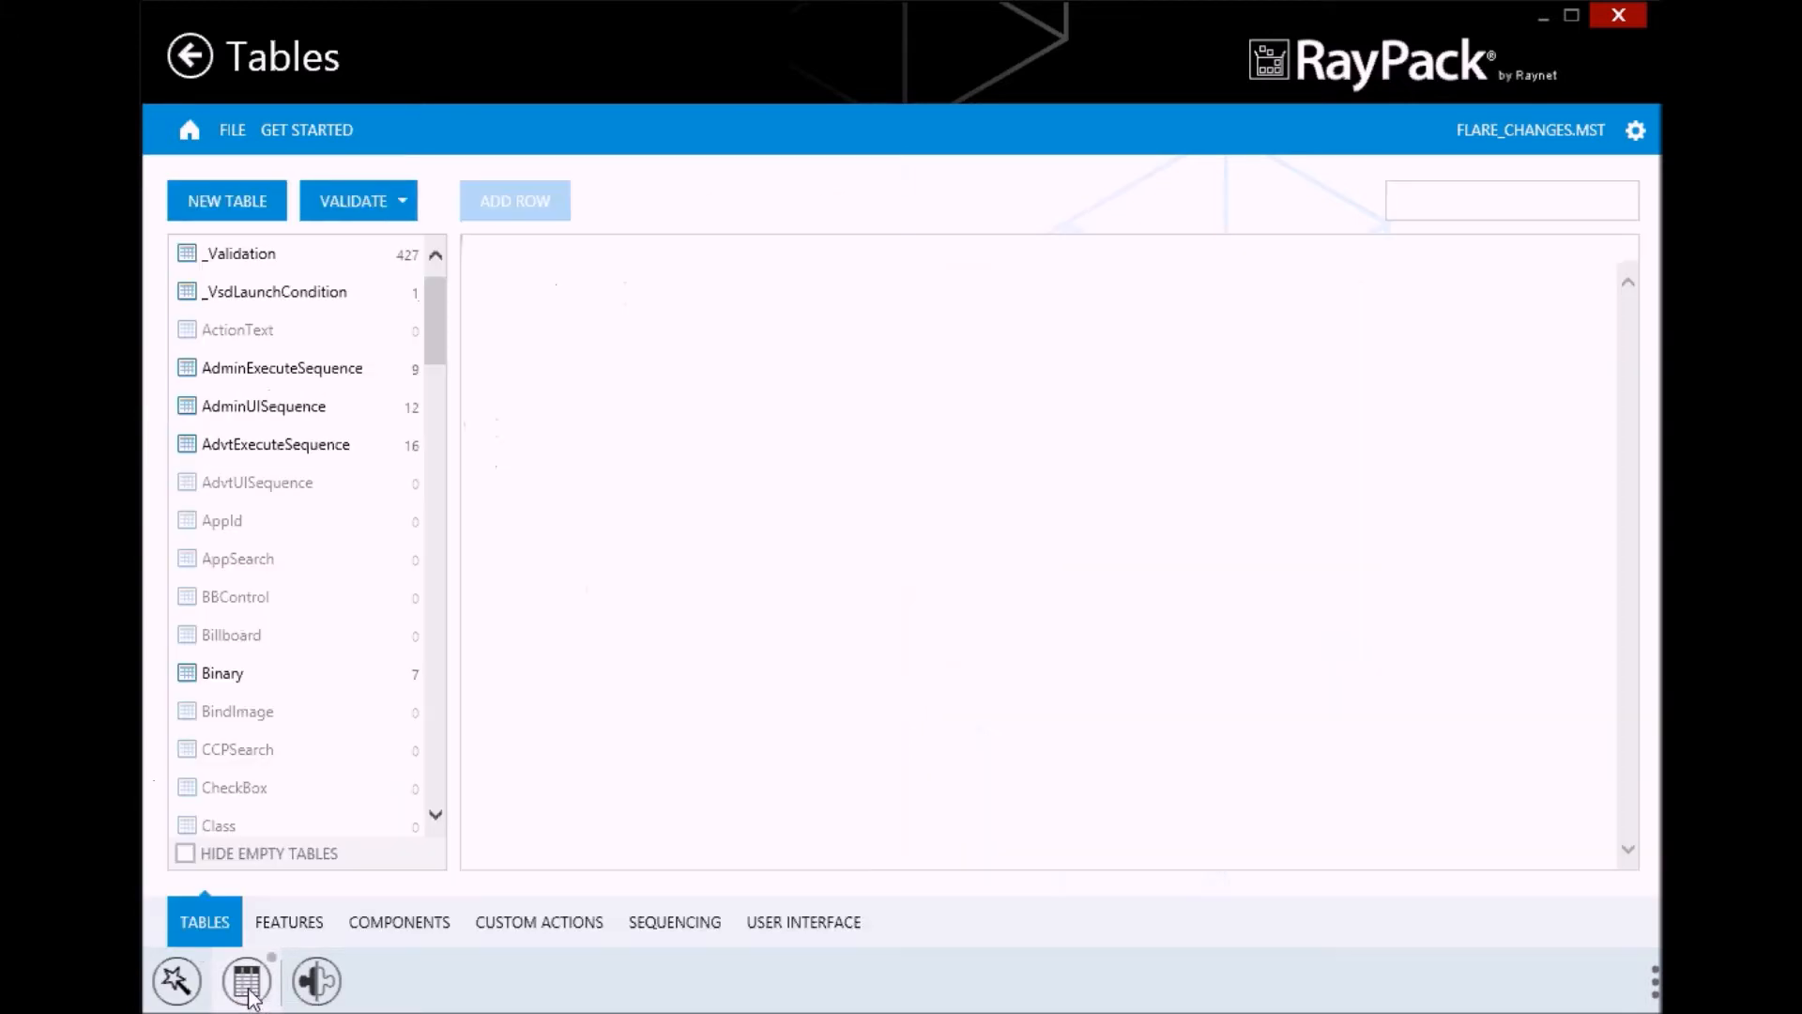
drag(432, 340, 414, 446)
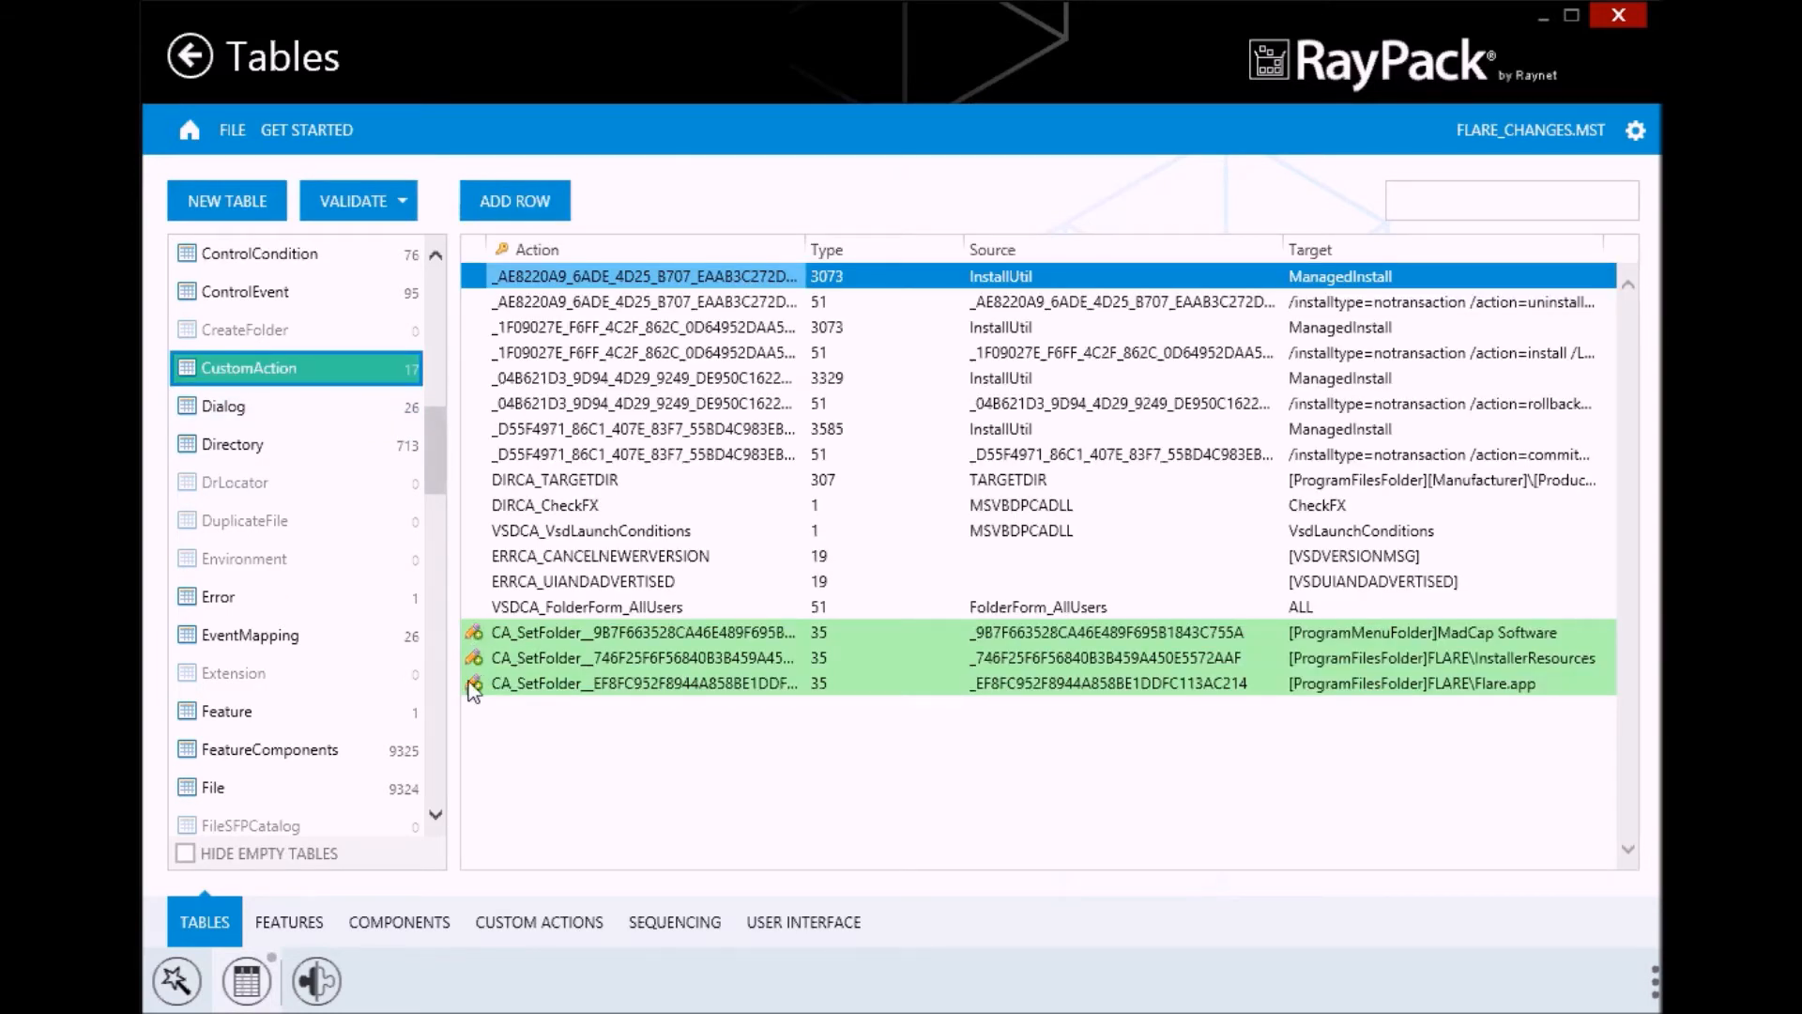
drag(437, 470, 448, 569)
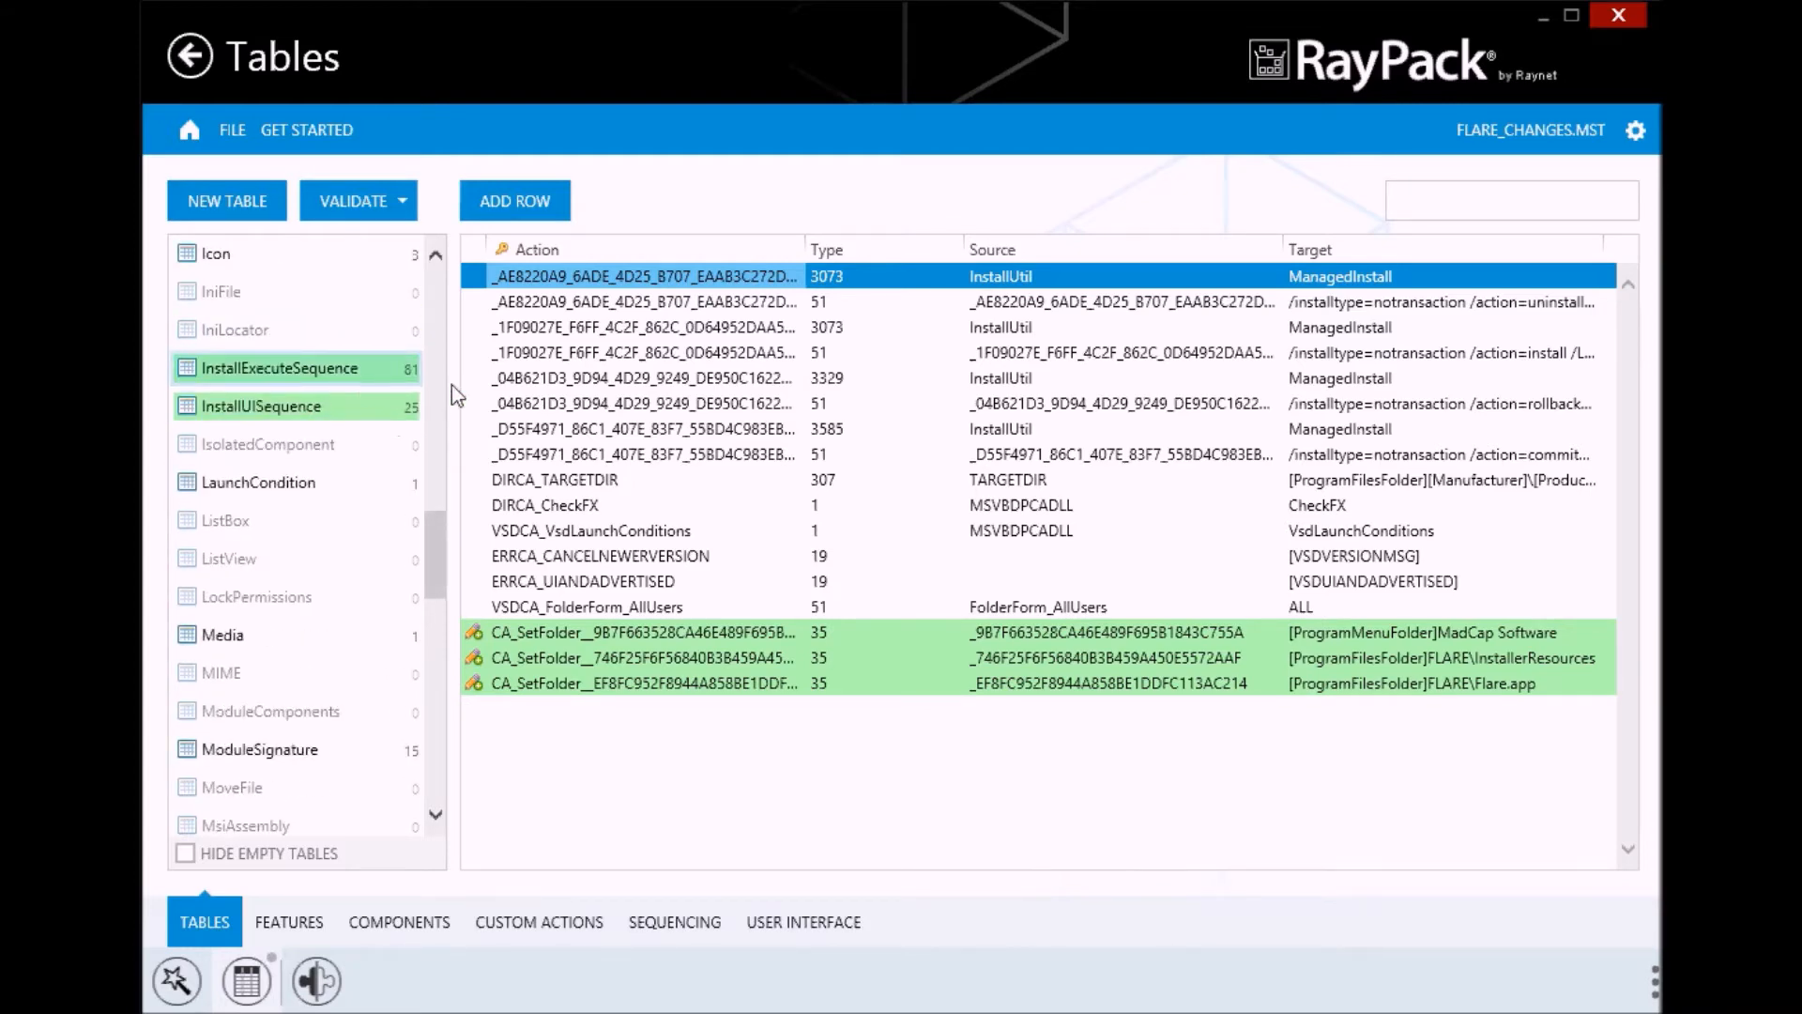
click(359, 379)
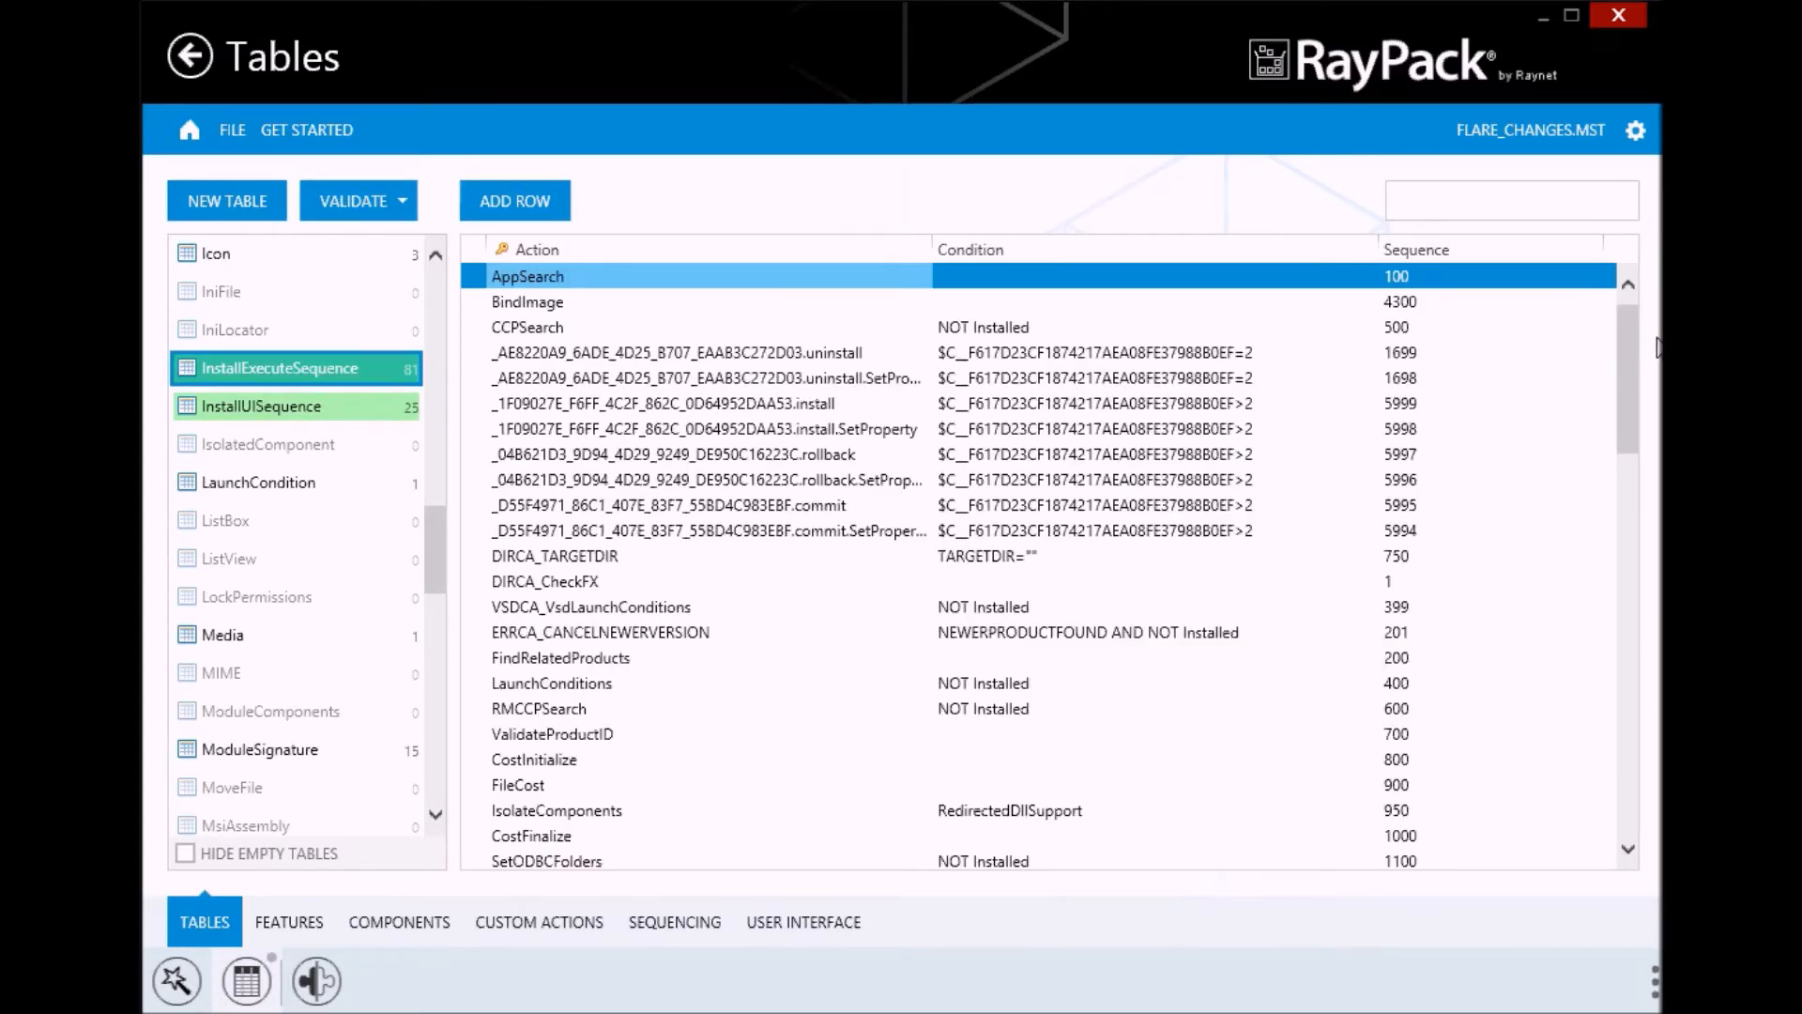
drag(1628, 385, 1627, 757)
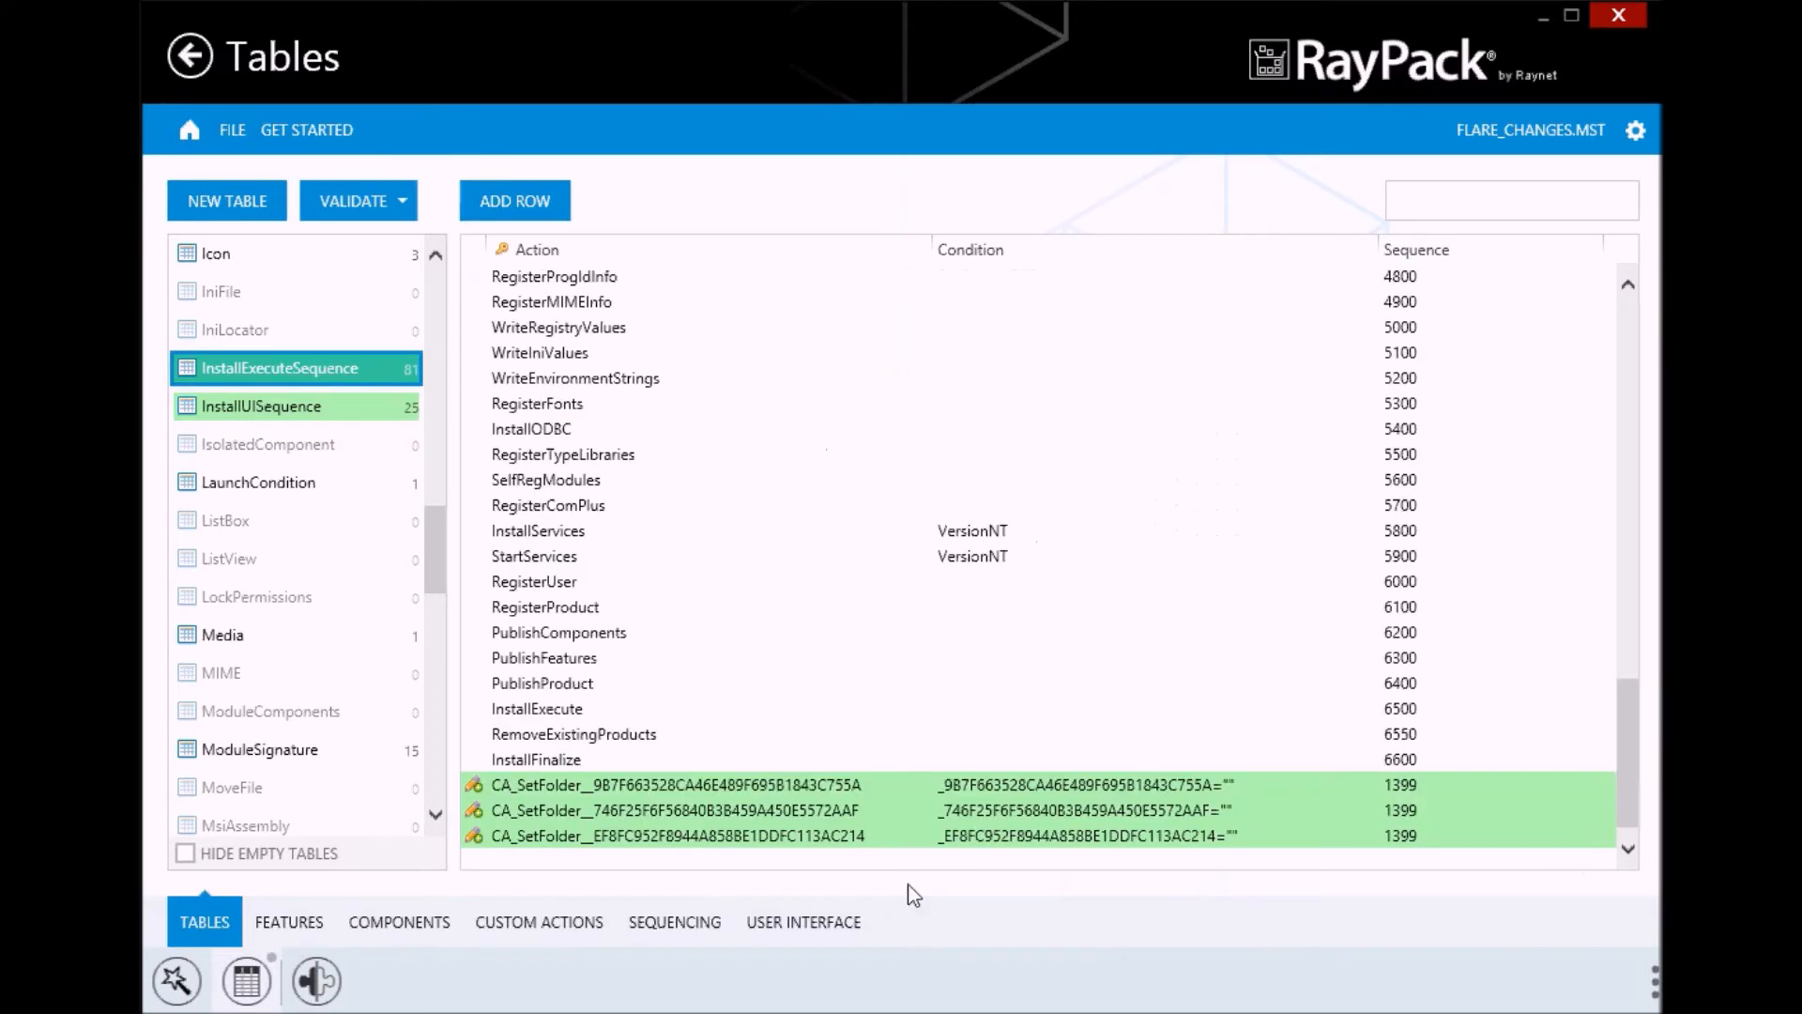
Examine the changed and added rows in the Property table, including ALLUSERS
drag(441, 562, 434, 706)
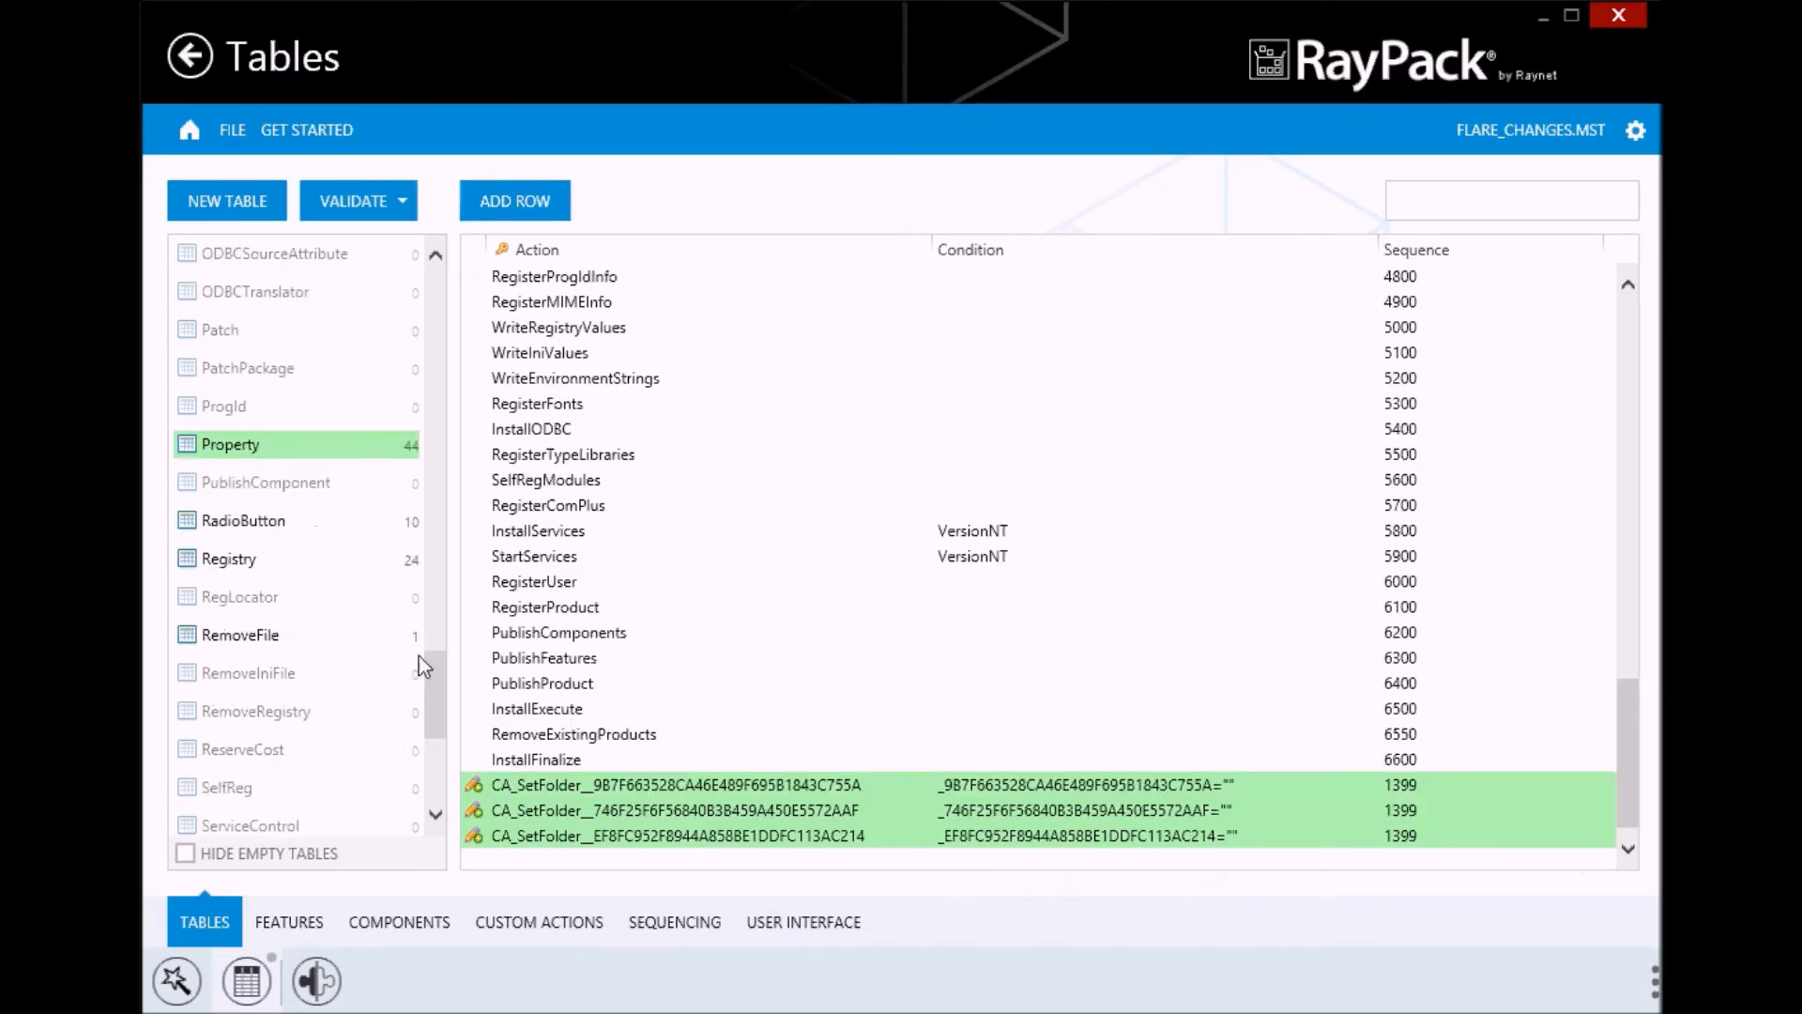
click(322, 450)
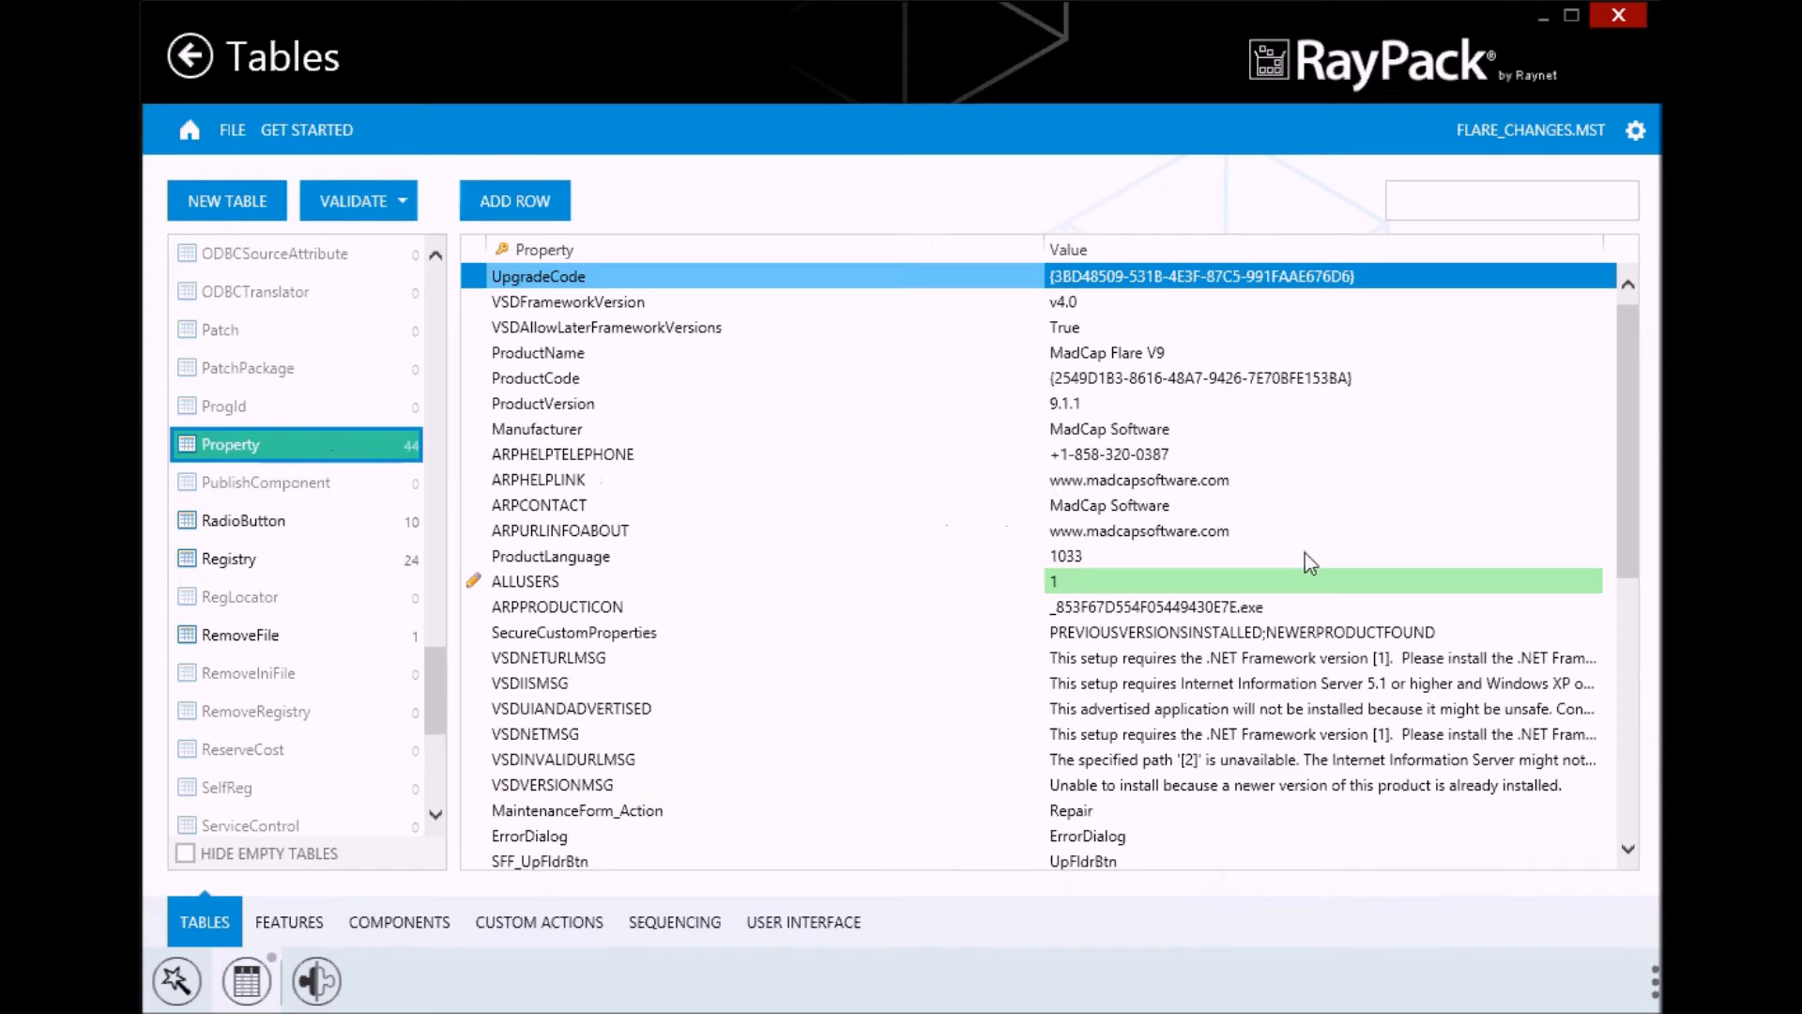
click(658, 583)
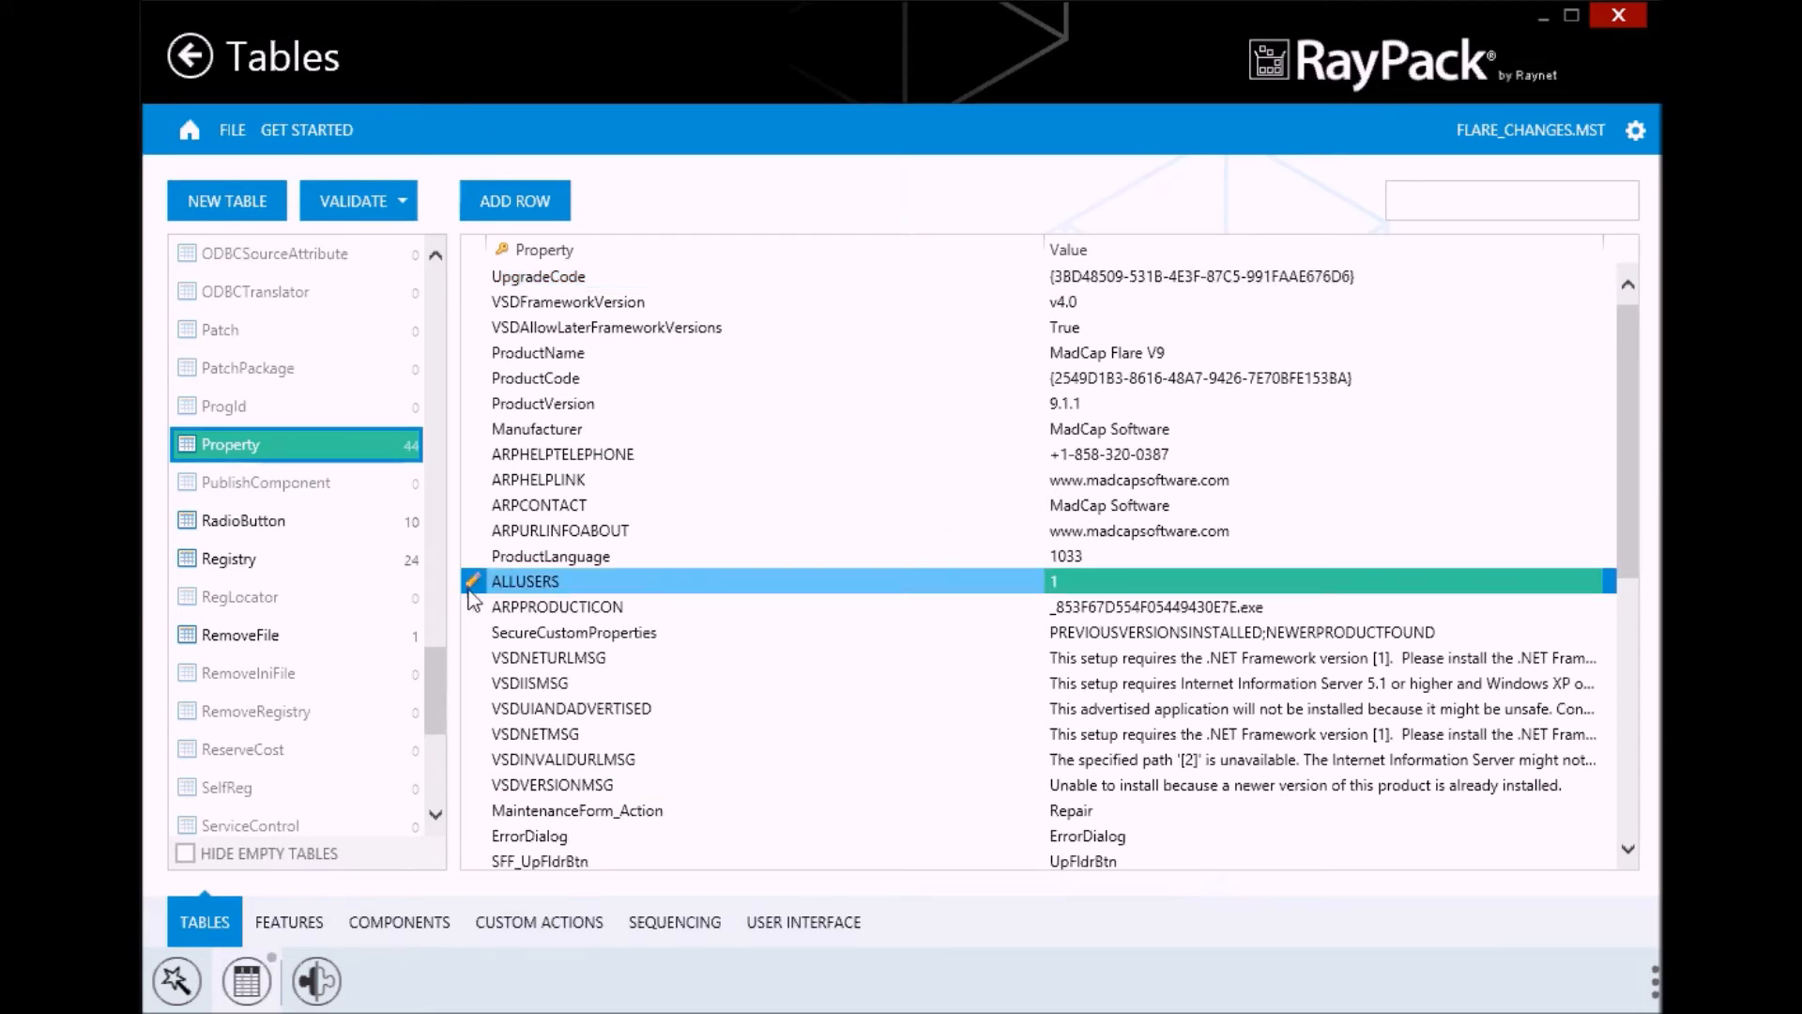
mouse_move(472, 598)
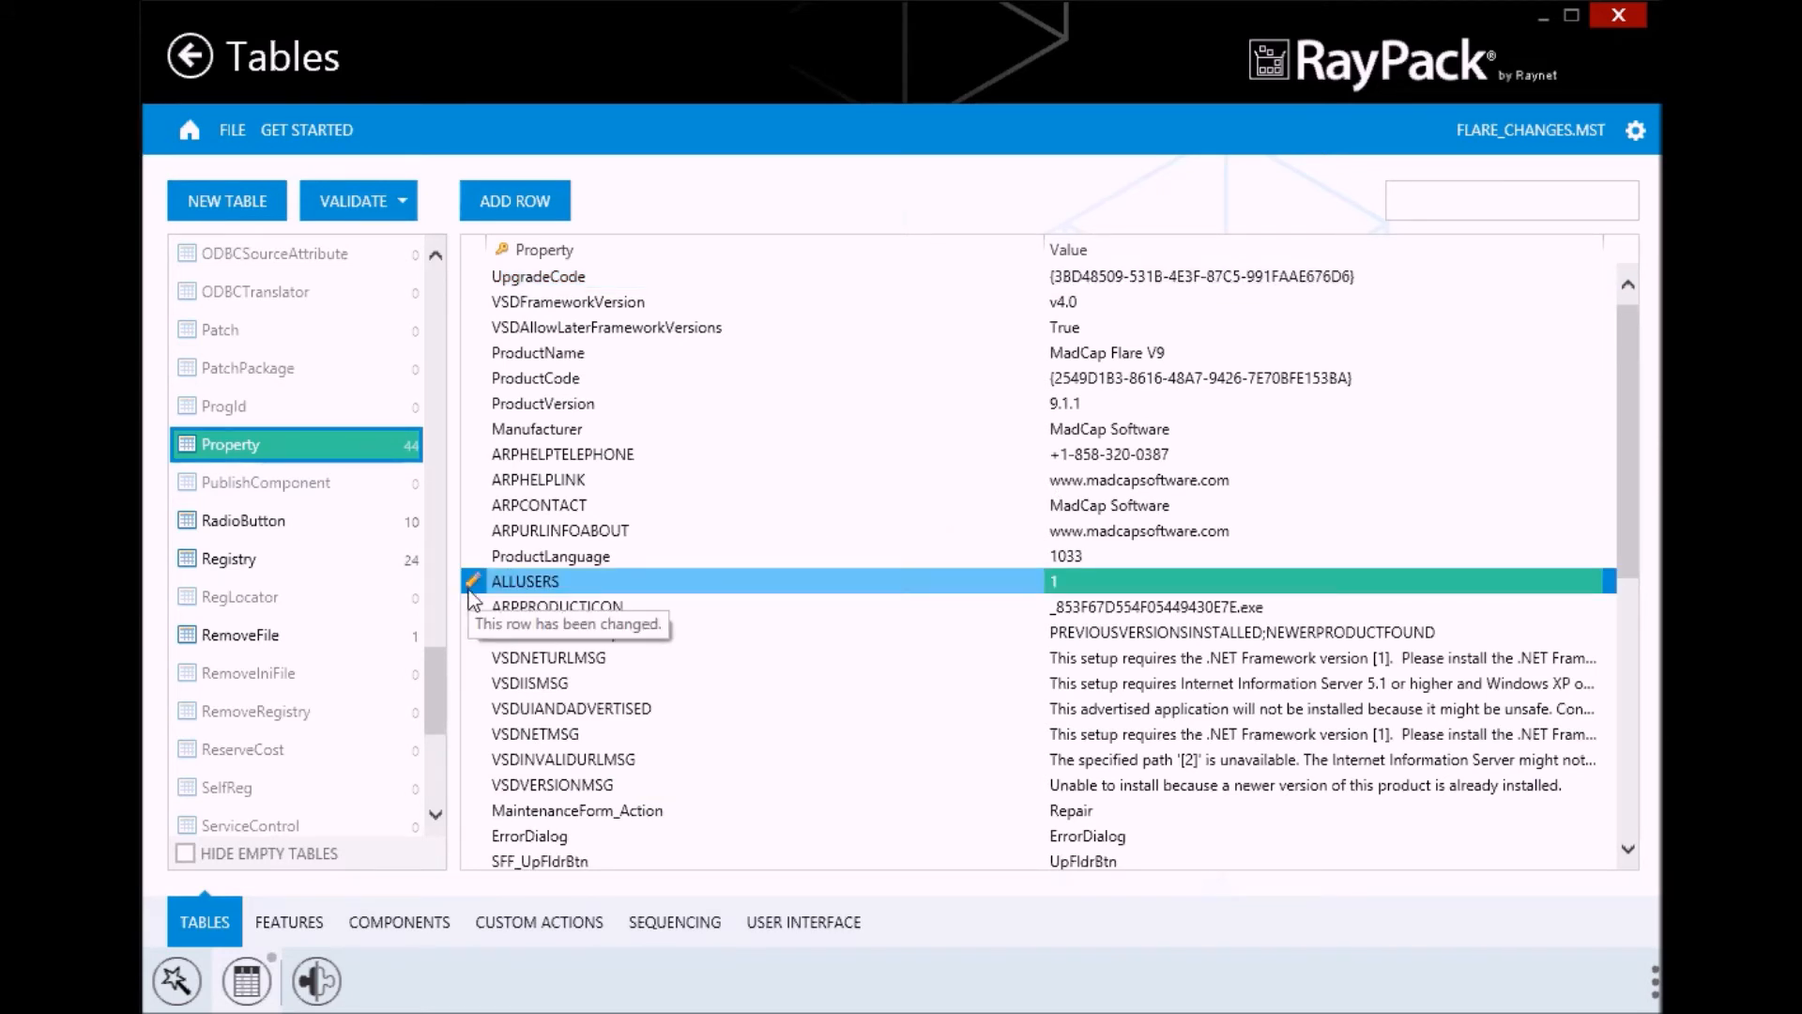
drag(1620, 386, 1621, 682)
mouse_move(471, 840)
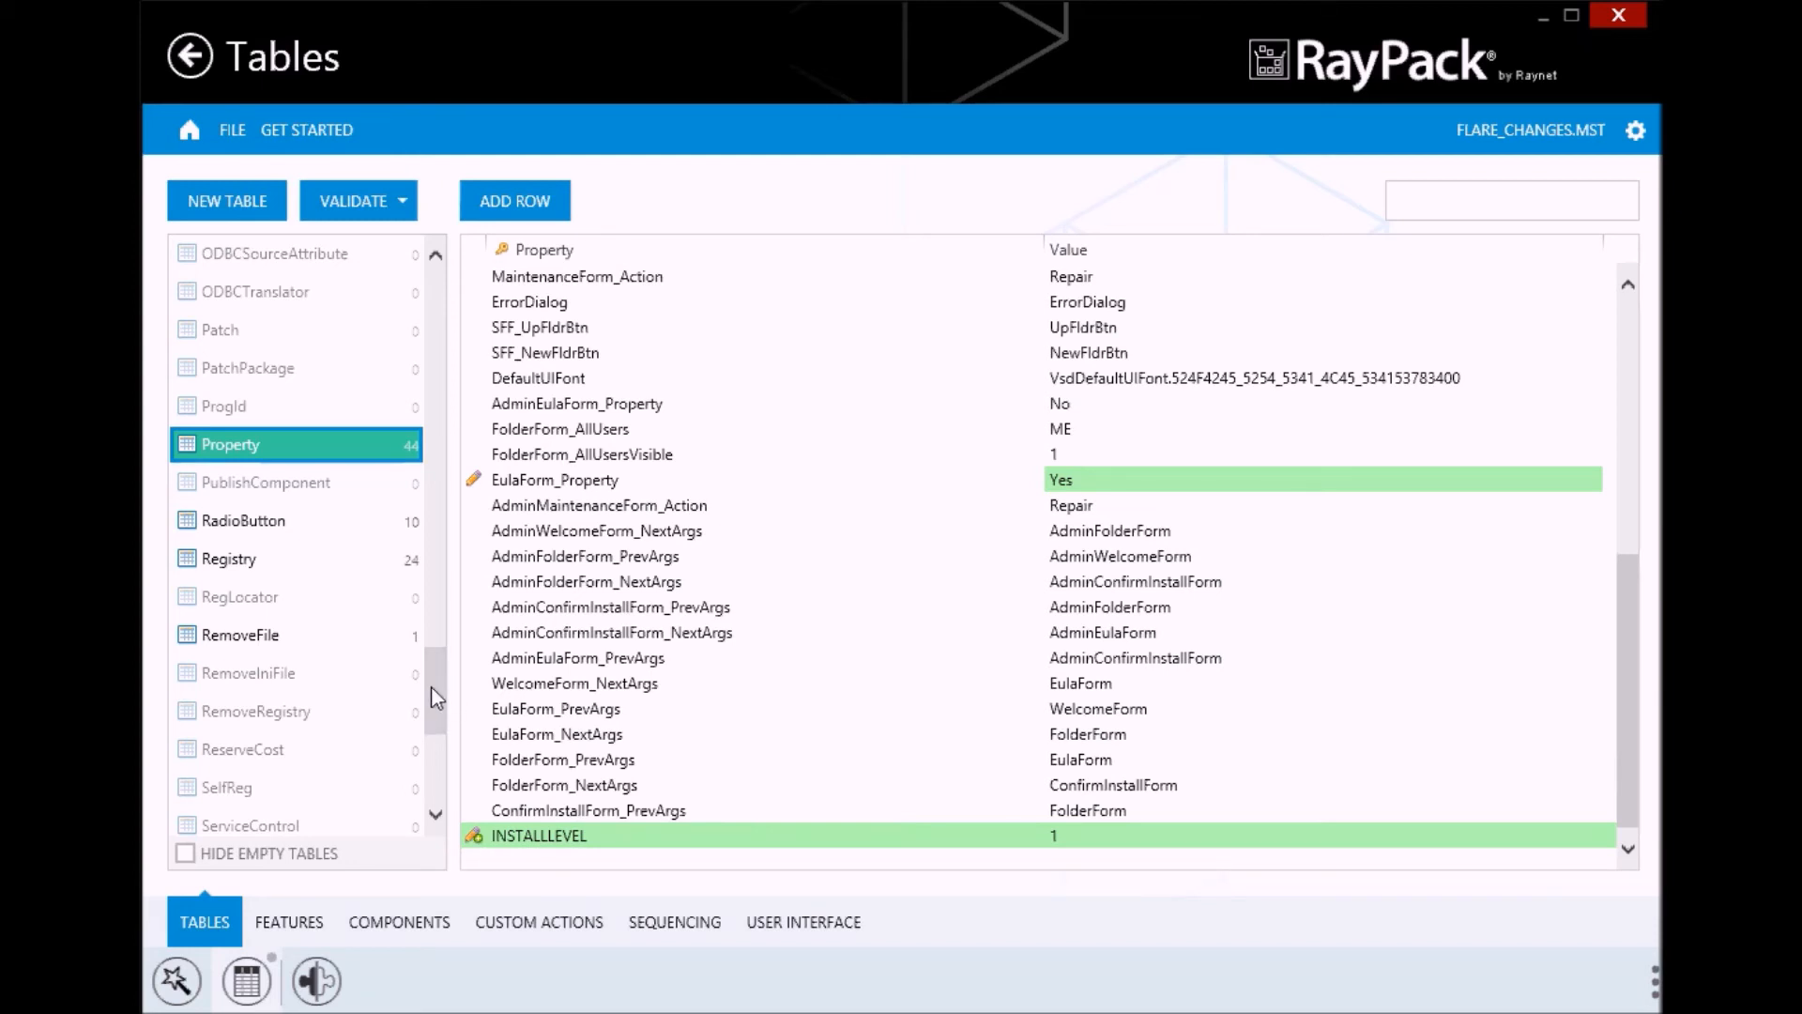
drag(435, 696, 431, 242)
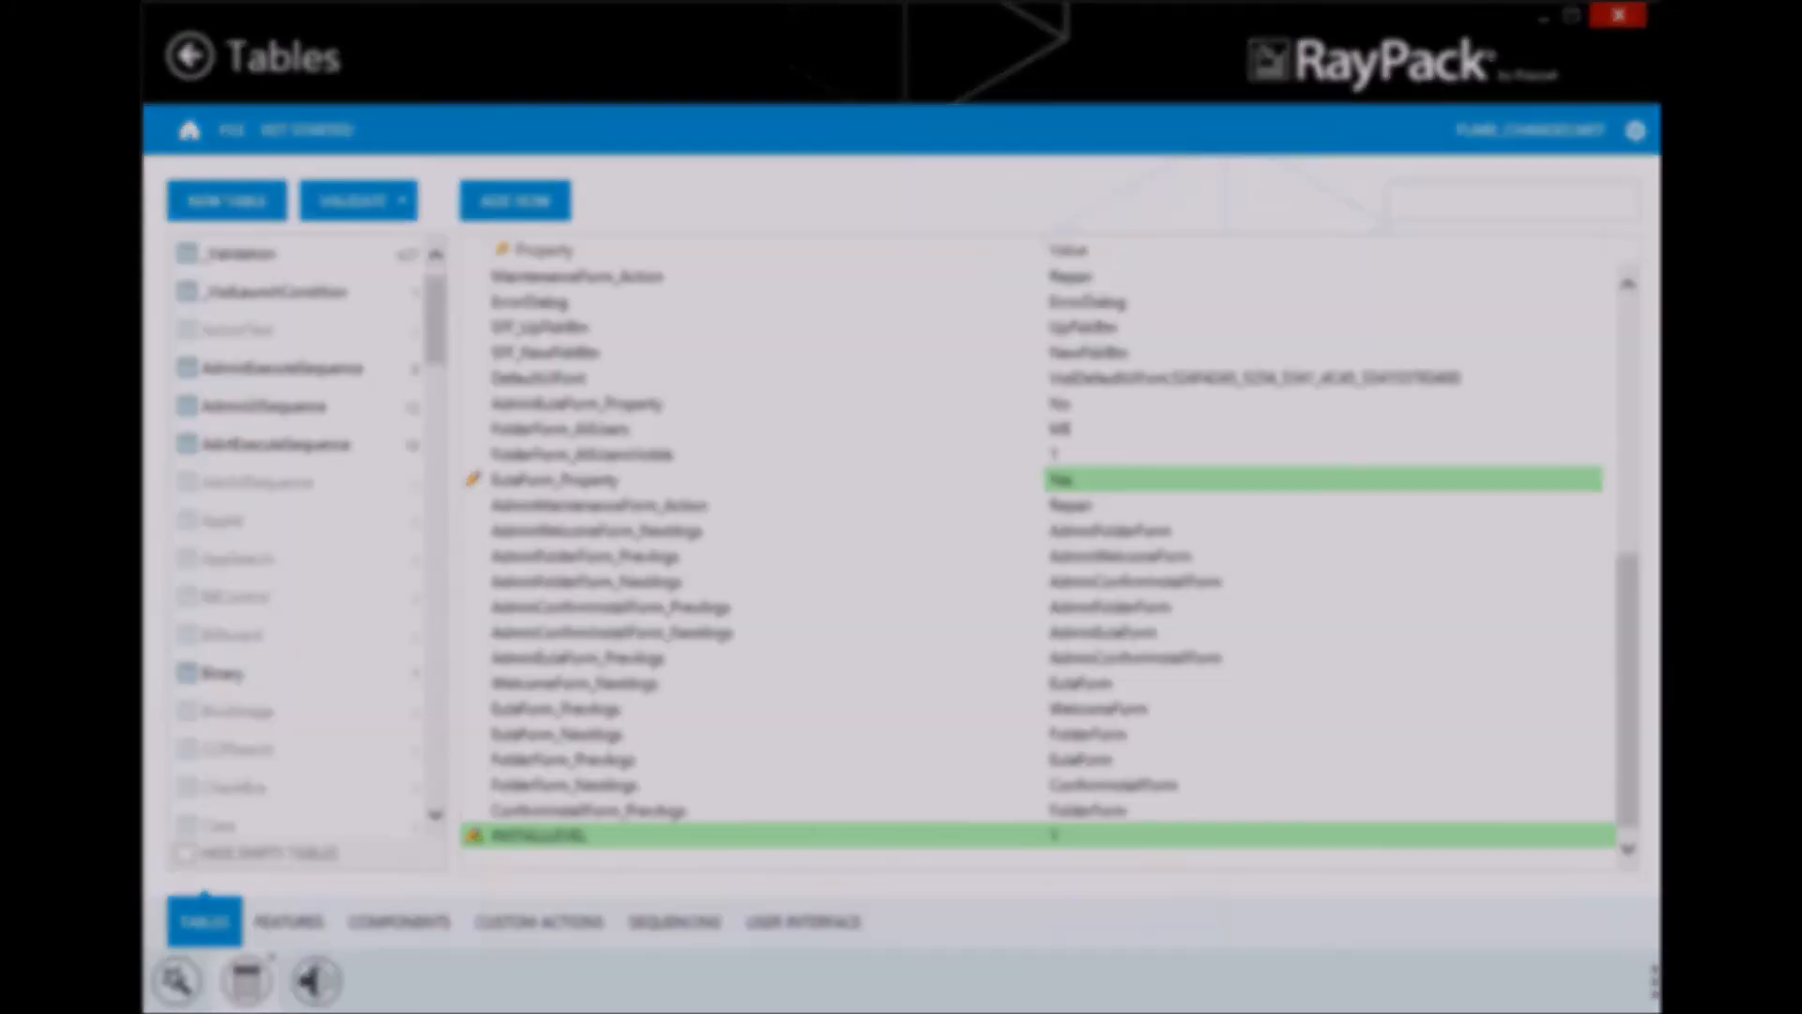